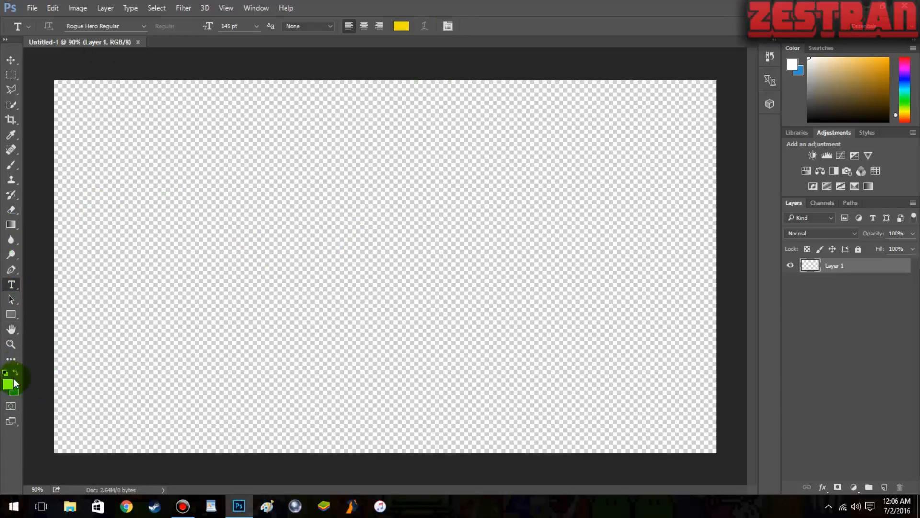
# Step: Fill Layer 1 with a white-to-blue linear gradient running from the canvas's upper left to its lower right
pyautogui.click(15, 226)
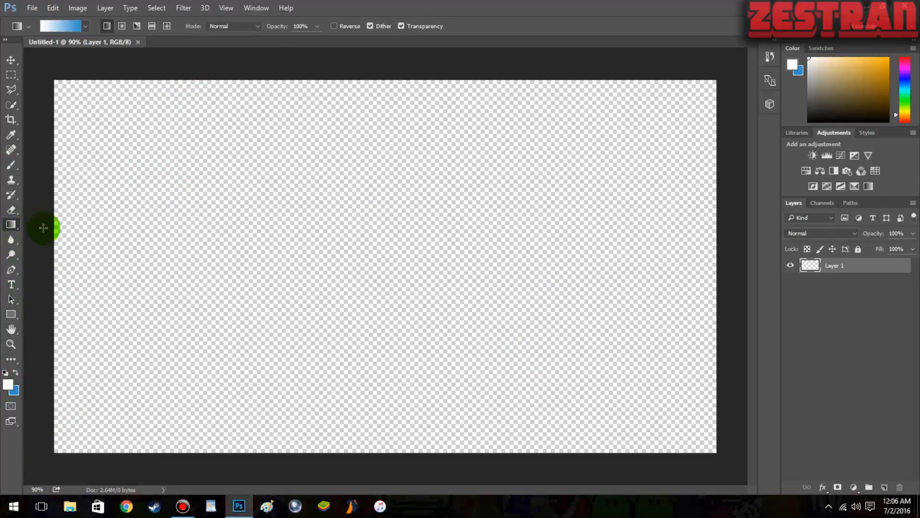
pyautogui.moveTo(76, 109); pyautogui.dragTo(664, 388)
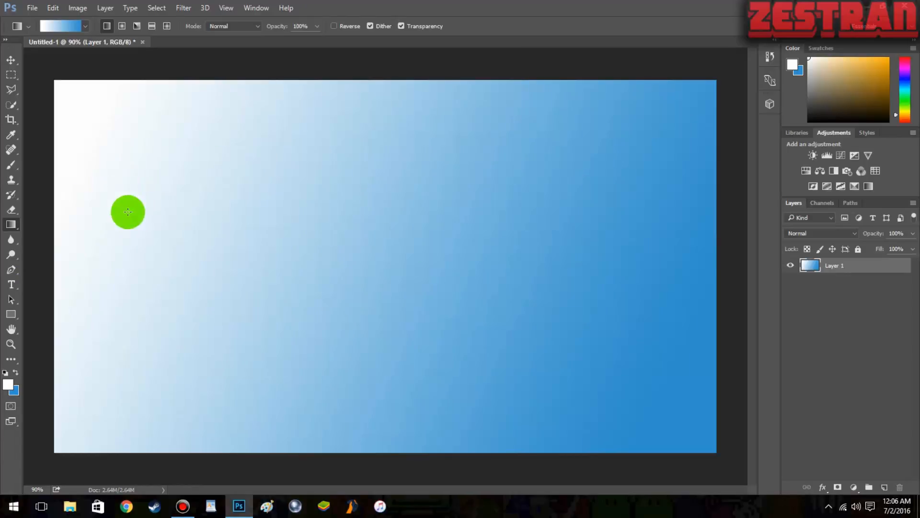
pyautogui.click(184, 10)
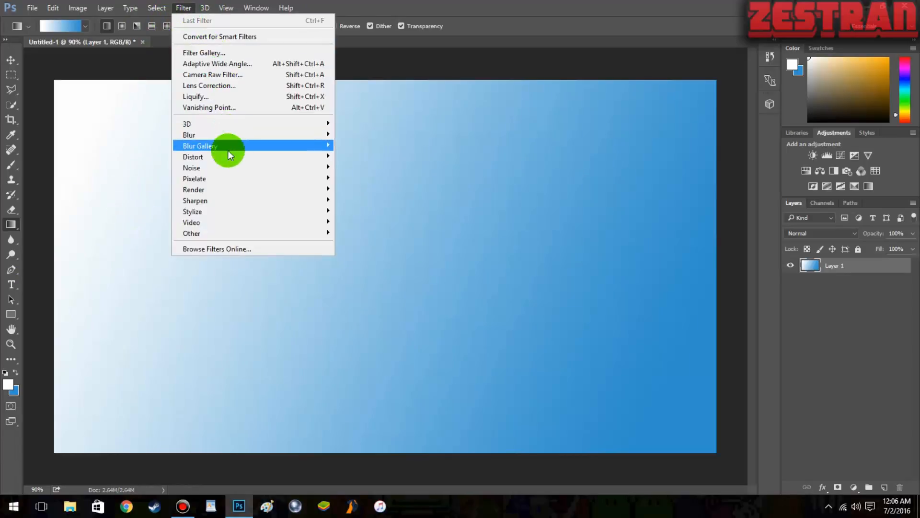
pyautogui.moveTo(213, 157)
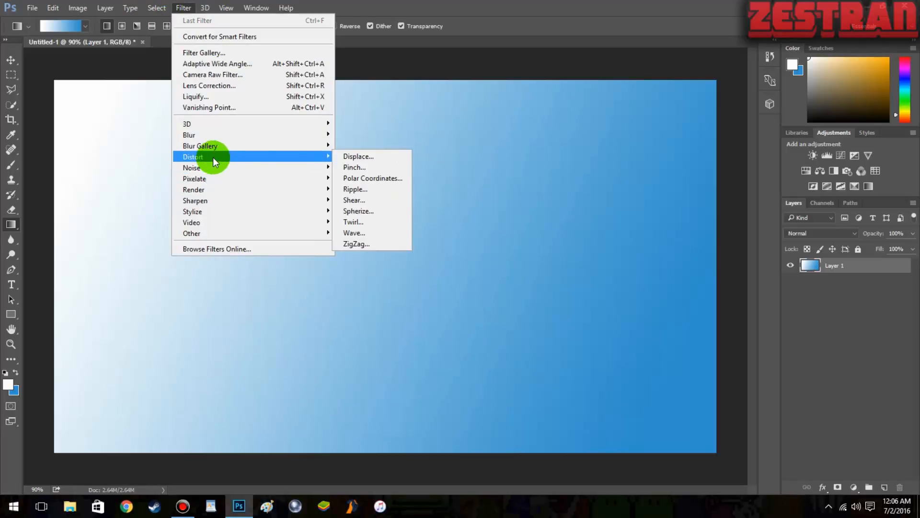
pyautogui.click(391, 232)
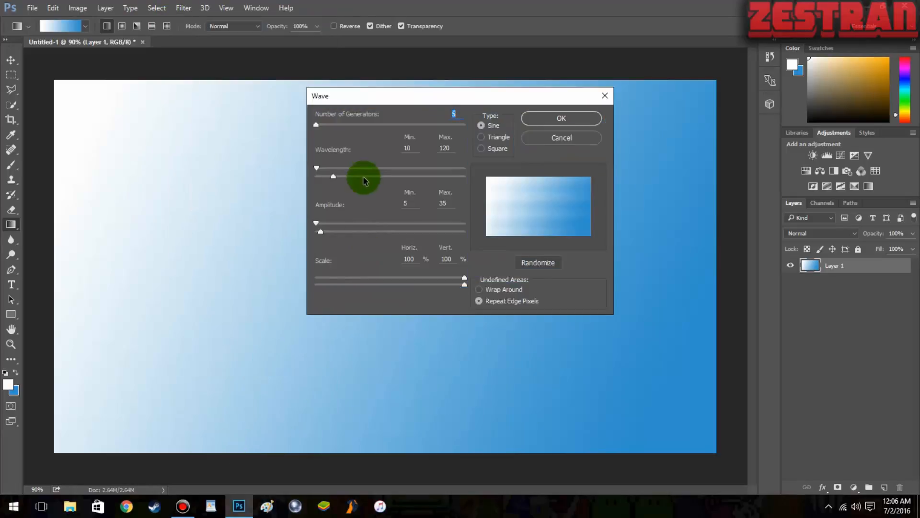
pyautogui.moveTo(331, 132); pyautogui.dragTo(408, 133)
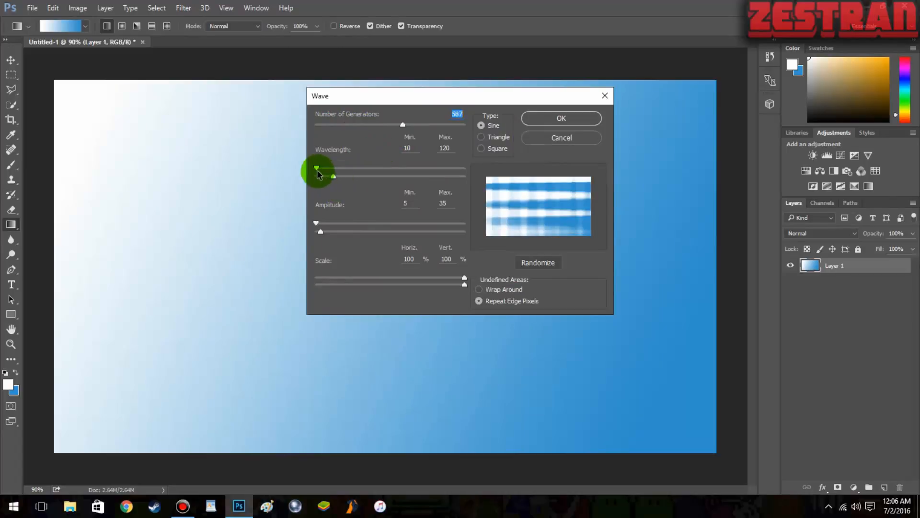
pyautogui.moveTo(317, 171); pyautogui.dragTo(336, 178)
pyautogui.click(401, 149)
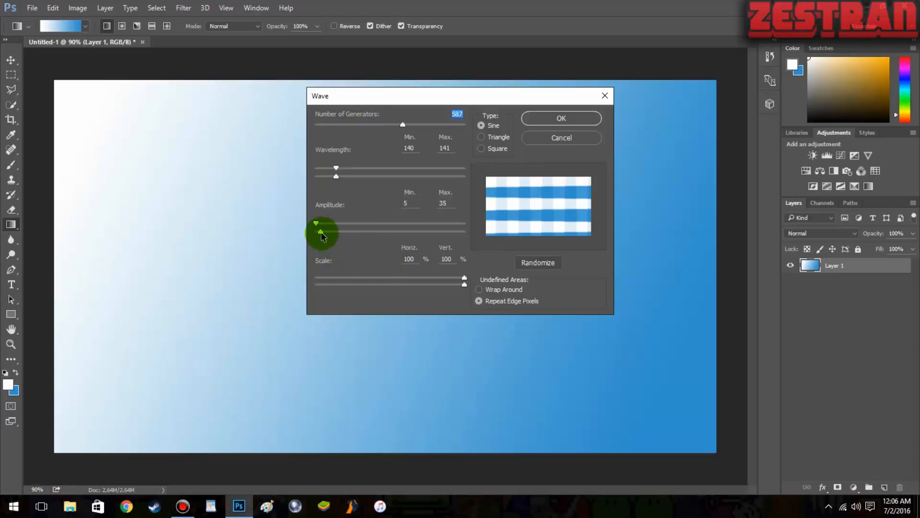
pyautogui.moveTo(321, 235); pyautogui.dragTo(457, 224)
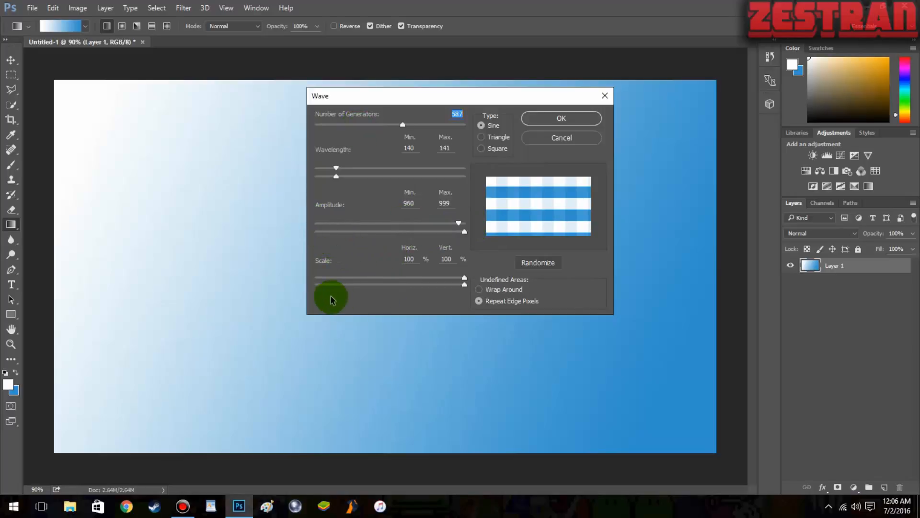
pyautogui.click(578, 148)
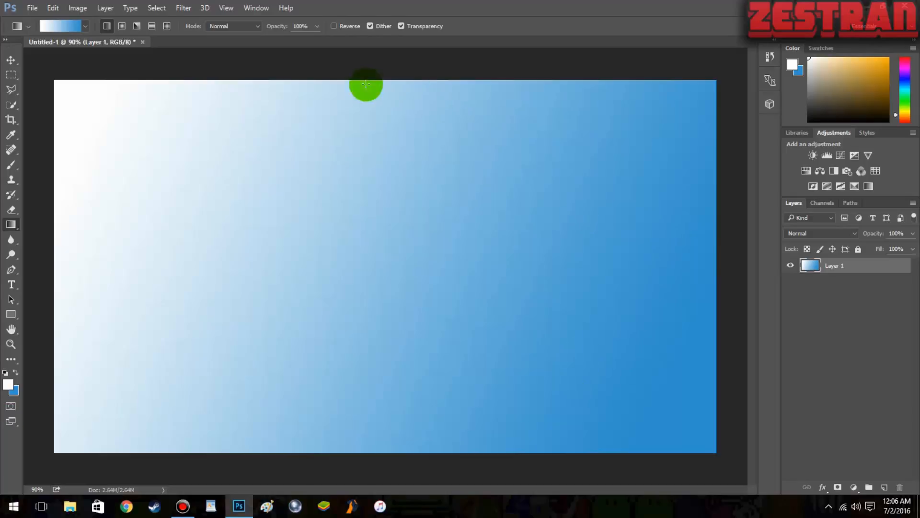
# Step: Enter the heading text "YOUTUBE THUMBNAIL" across the upper part of the canvas
pyautogui.click(13, 287)
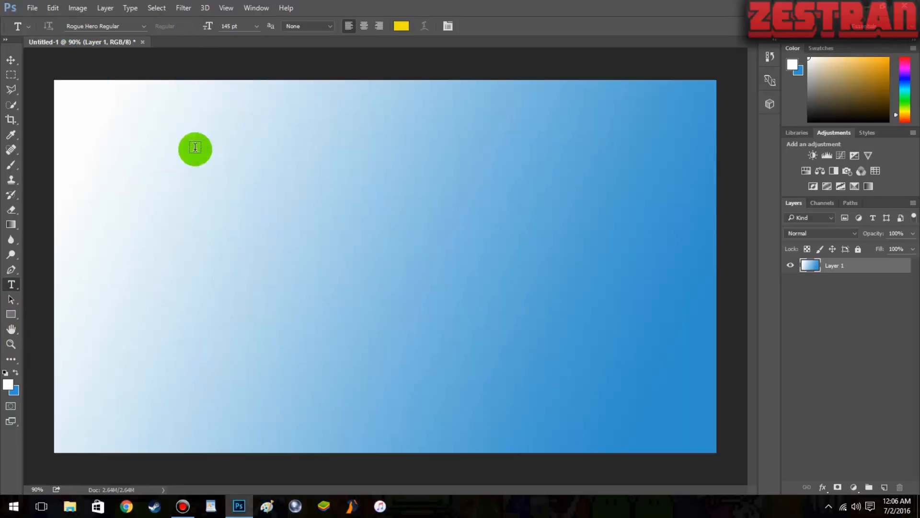
pyautogui.click(173, 178)
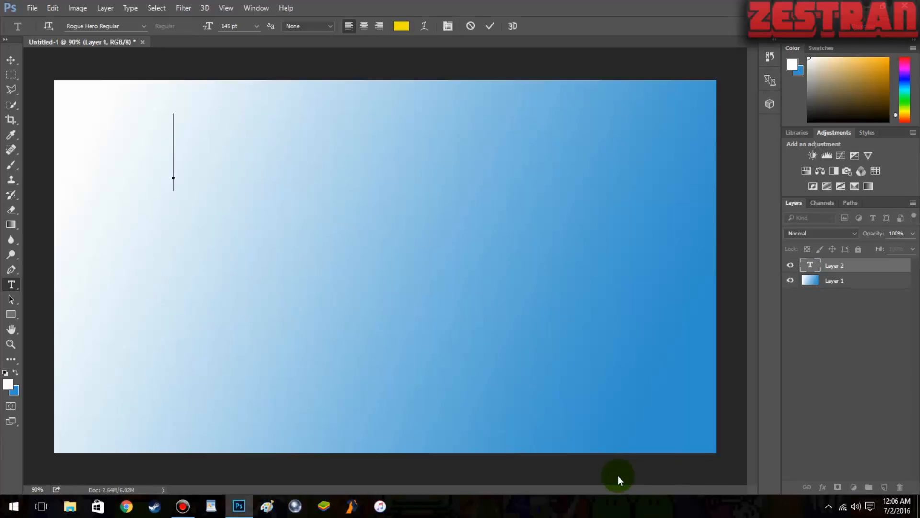
pyautogui.write('YOUTU')
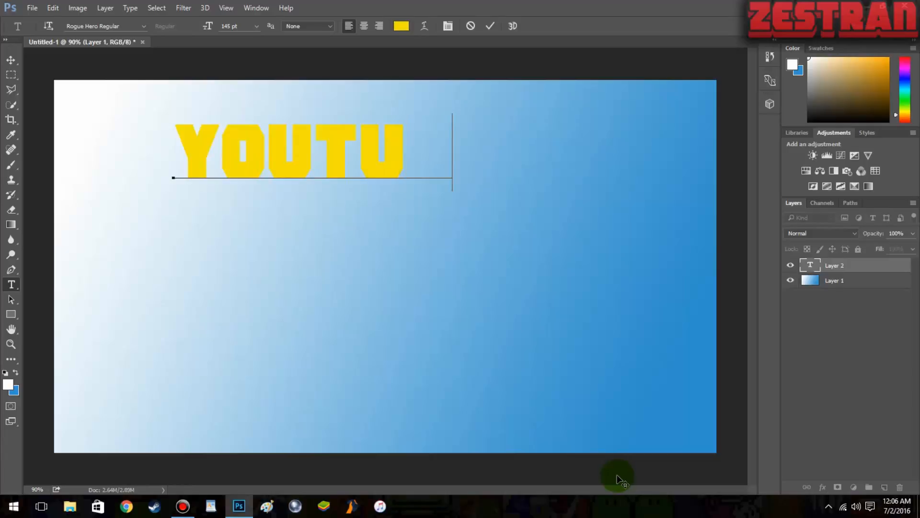
pyautogui.write('BE THUM')
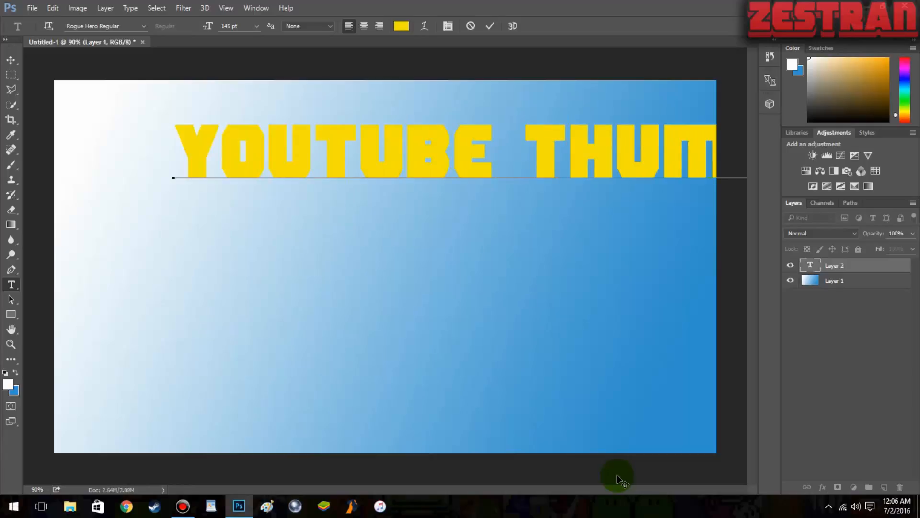
pyautogui.moveTo(491, 167); pyautogui.dragTo(304, 168)
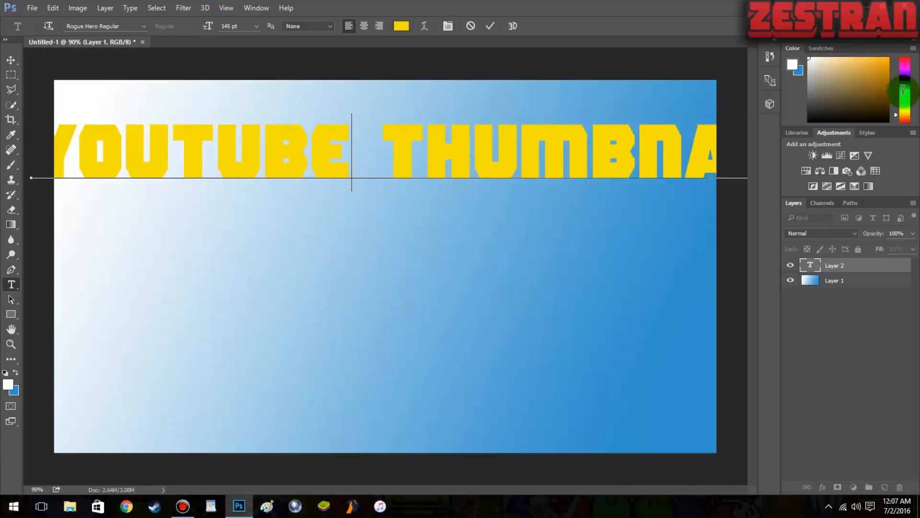
# Step: Remove the word THUMBNAIL from the heading and shift the remaining YOUTUBE text about 4.2 in to the right
pyautogui.moveTo(381, 154); pyautogui.dragTo(810, 42)
pyautogui.press('BackSpace')
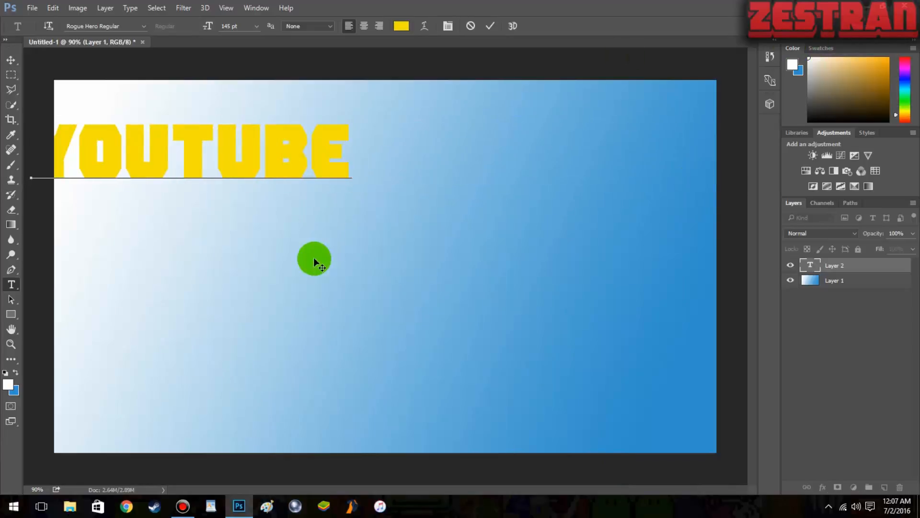
pyautogui.moveTo(267, 148); pyautogui.dragTo(423, 151)
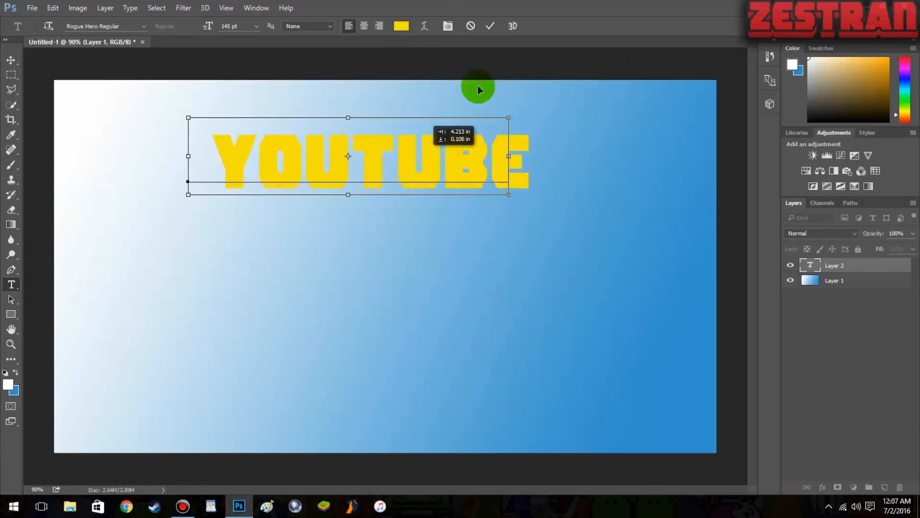
pyautogui.click(490, 26)
# Step: Add a separate text layer reading "THUMBNAIL" below YOUTUBE and shift it about 1.5 in to the left
pyautogui.click(209, 346)
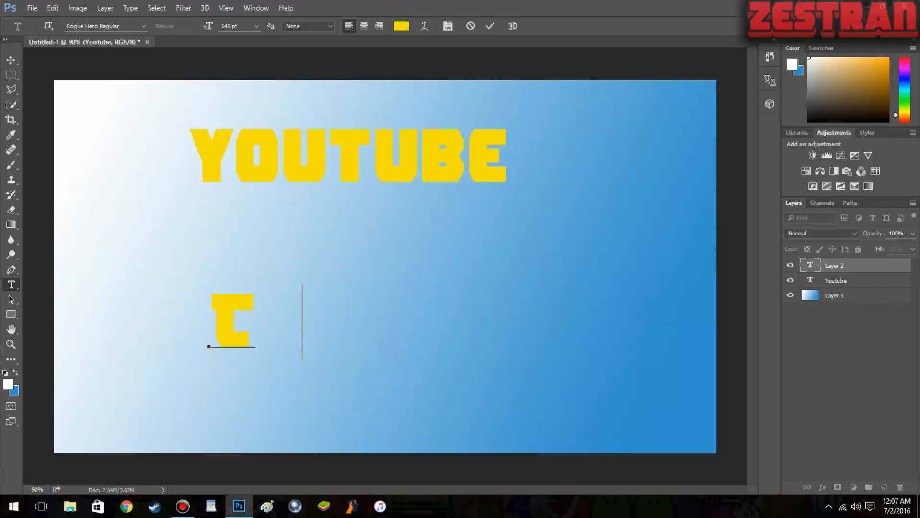
pyautogui.write('THUMBNAIL')
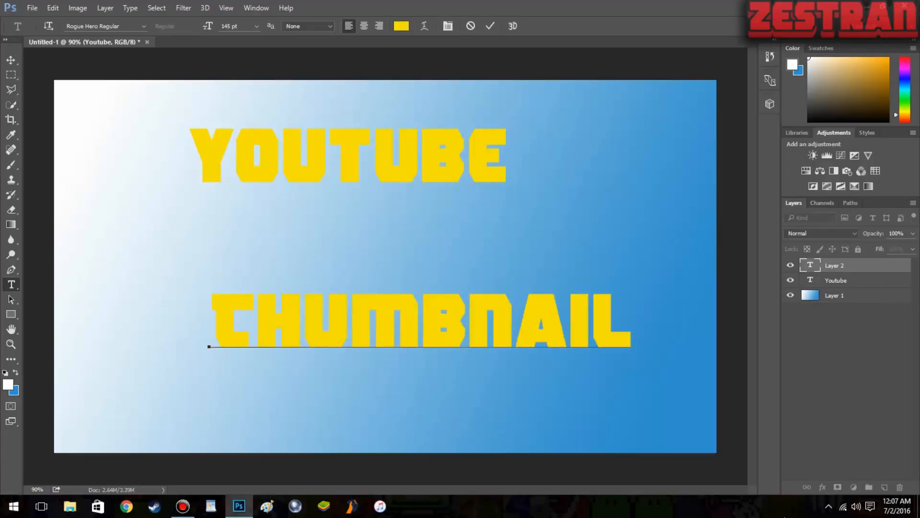
pyautogui.moveTo(402, 343); pyautogui.dragTo(344, 342)
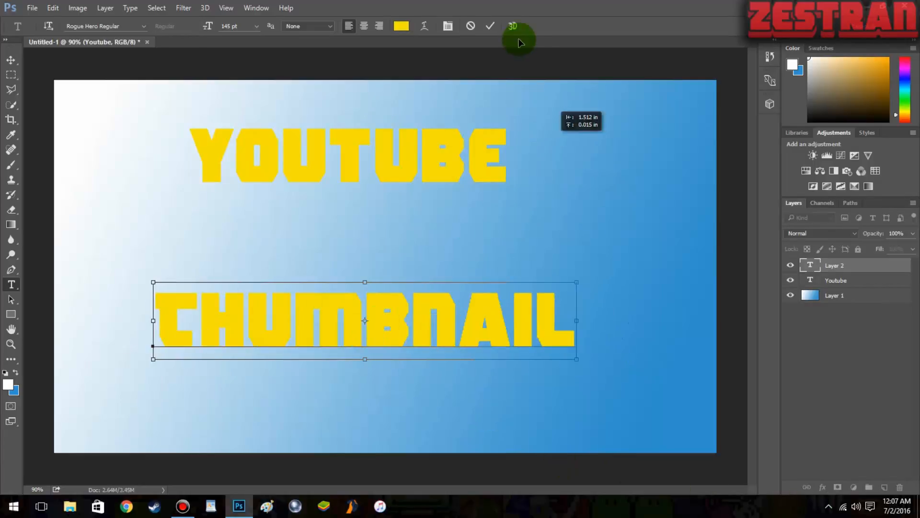
pyautogui.click(491, 26)
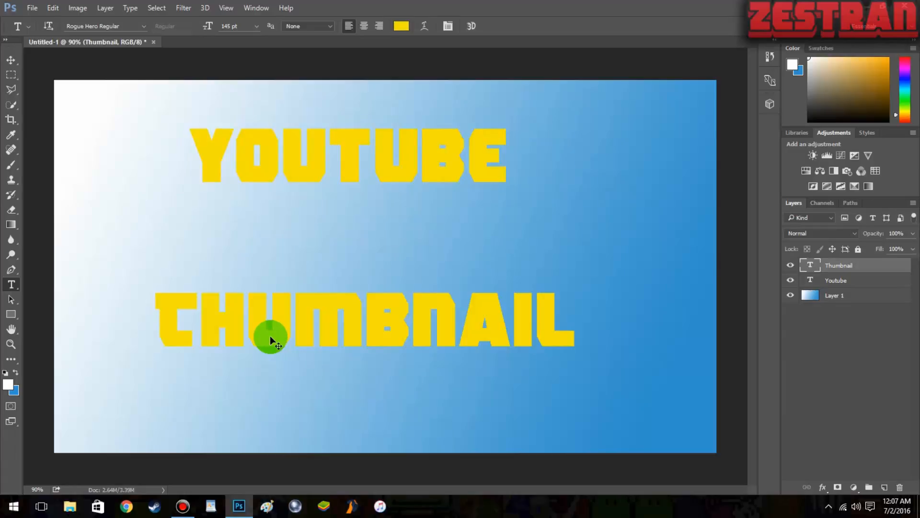
# Step: Select the entire canvas as the alignment reference
pyautogui.hotkey('ctrl', 'a')
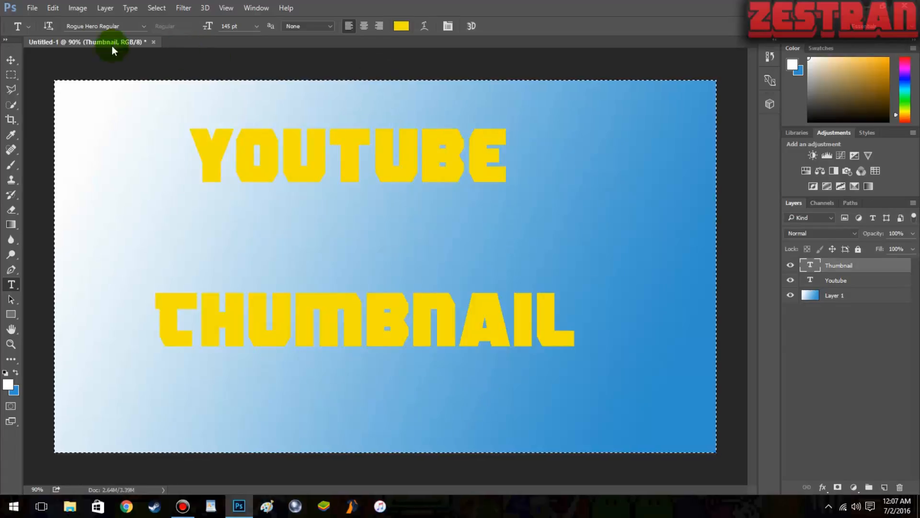
# Step: Try aligning the Thumbnail text layer to the selection's vertical centers, and undo it
pyautogui.click(105, 8)
pyautogui.moveTo(130, 330)
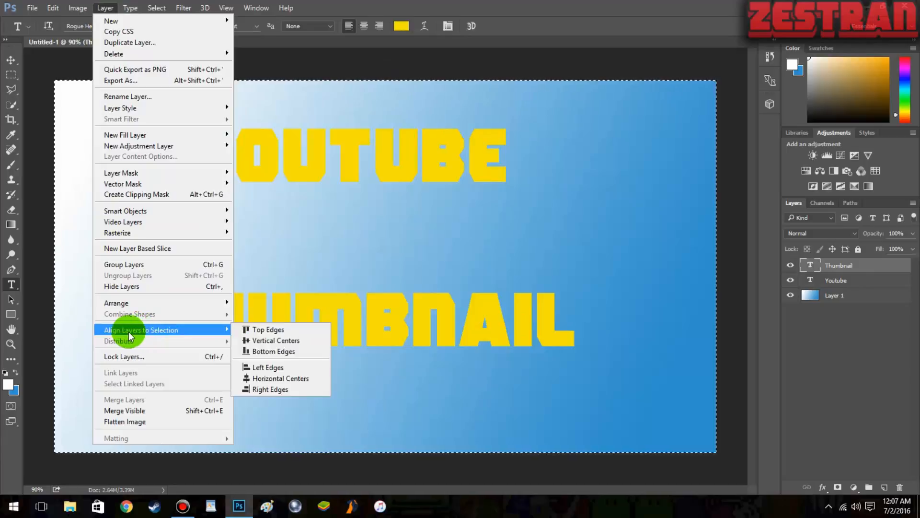
pyautogui.click(291, 341)
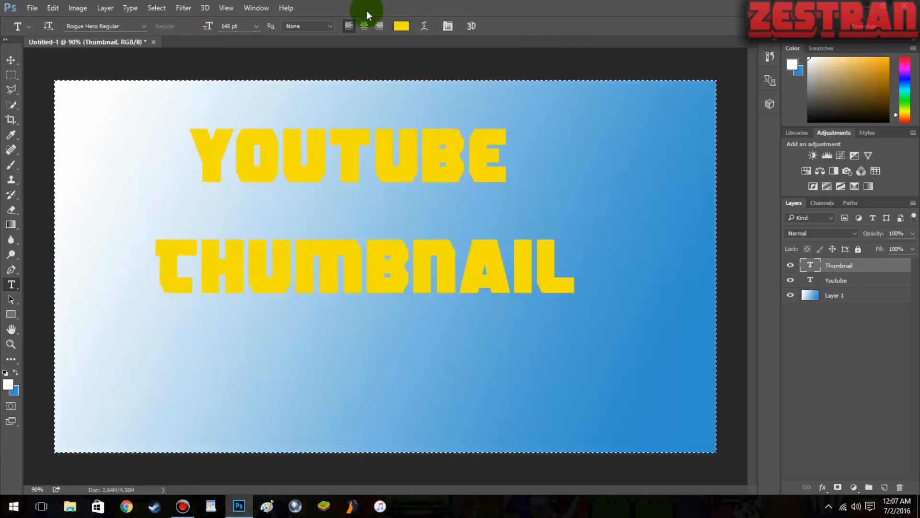
pyautogui.click(53, 8)
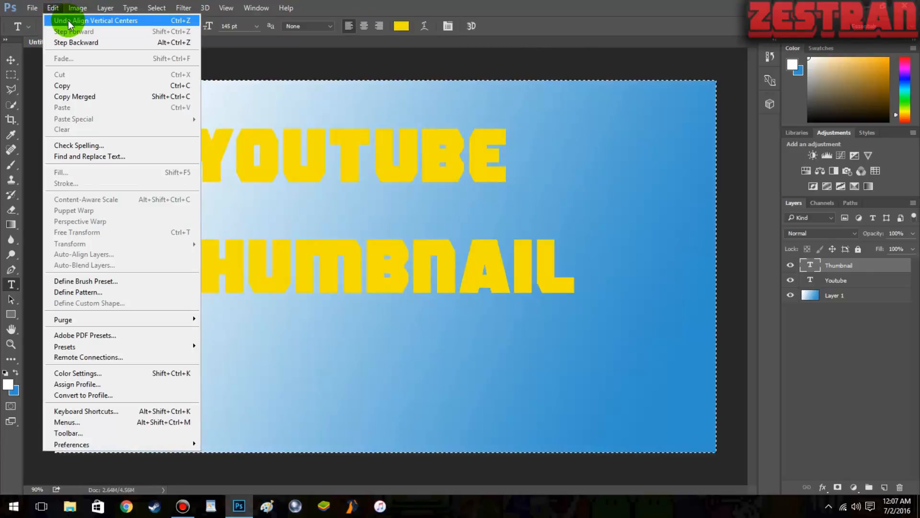
pyautogui.click(68, 21)
# Step: Align the Thumbnail text layer to the horizontal center of the canvas selection
pyautogui.click(105, 8)
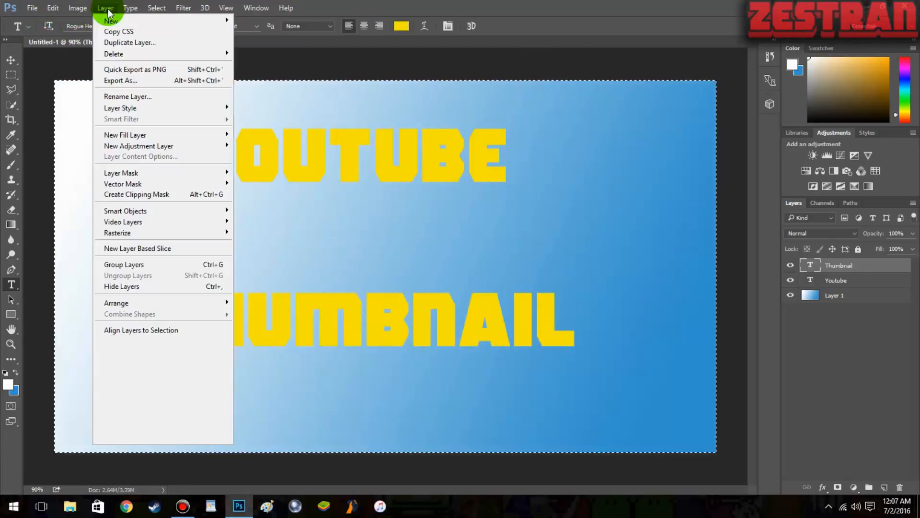
pyautogui.moveTo(152, 331)
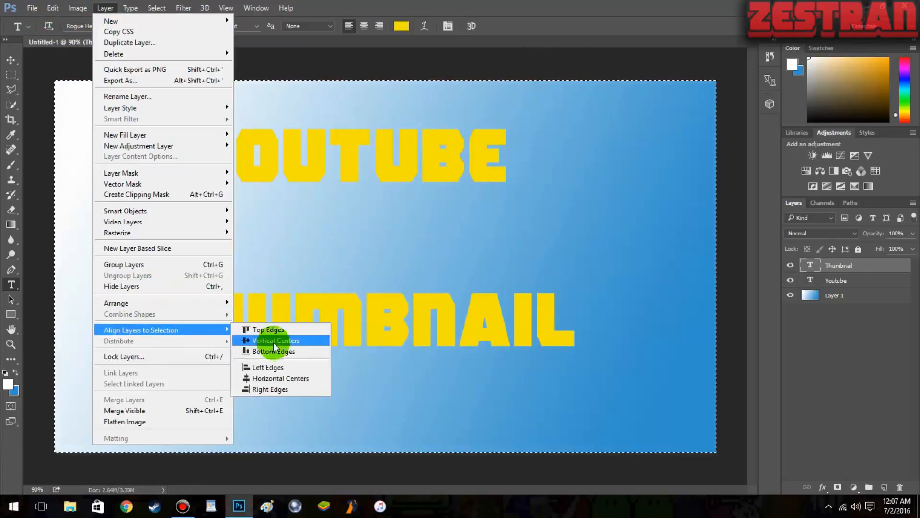
pyautogui.click(303, 379)
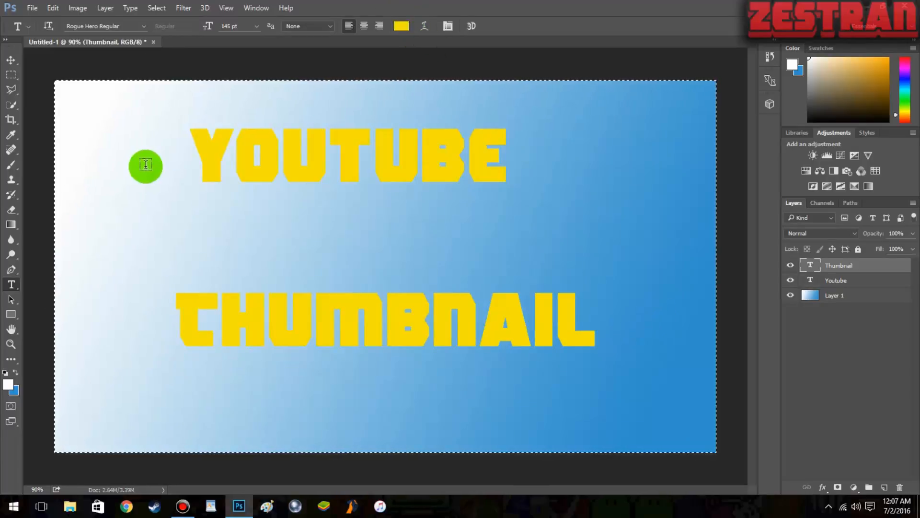
# Step: Align the Youtube text layer to the selection's horizontal center and clear the selection
pyautogui.click(836, 281)
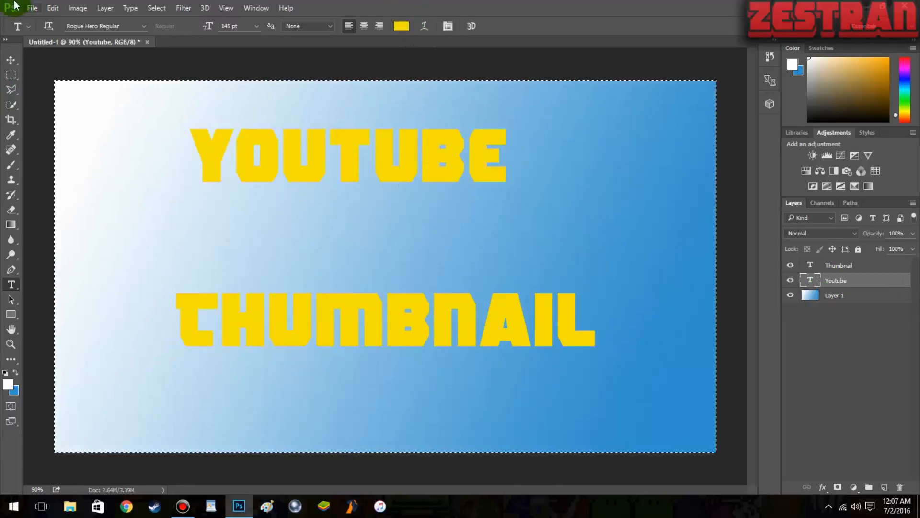
pyautogui.click(105, 8)
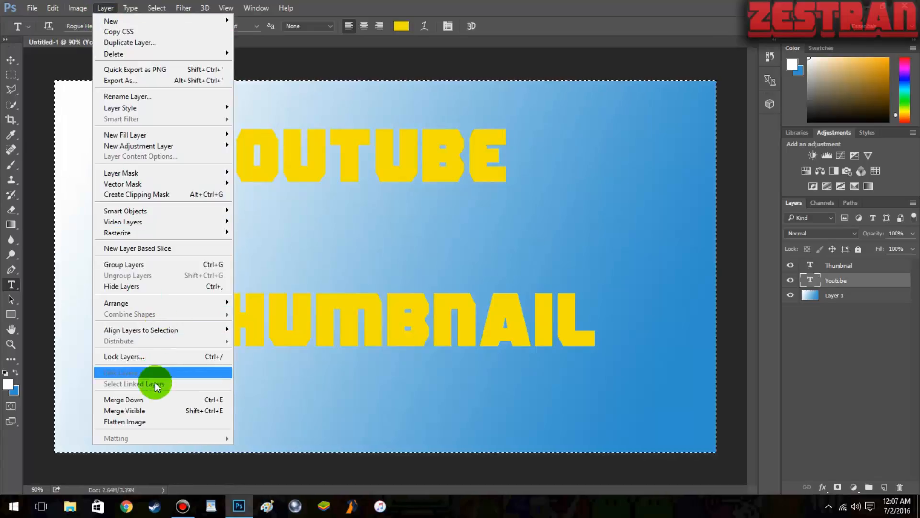
pyautogui.moveTo(162, 331)
pyautogui.click(294, 377)
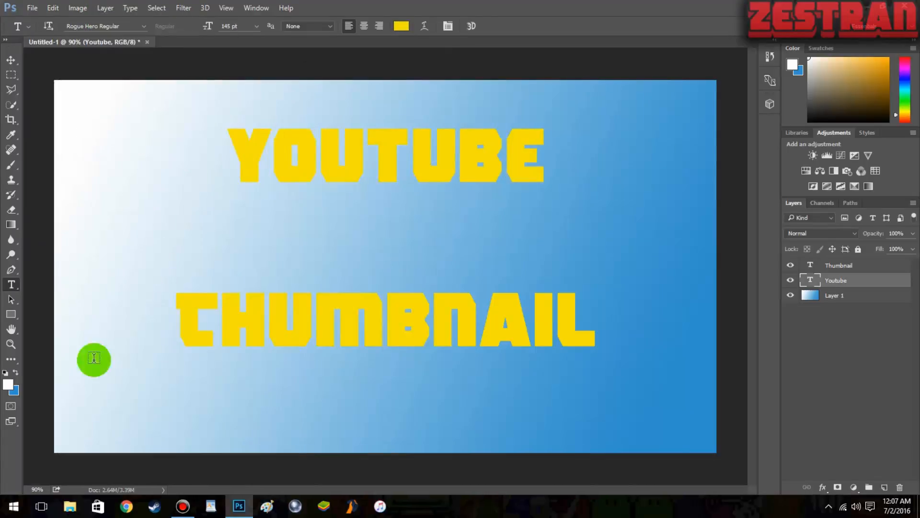
pyautogui.click(846, 267)
pyautogui.click(851, 279)
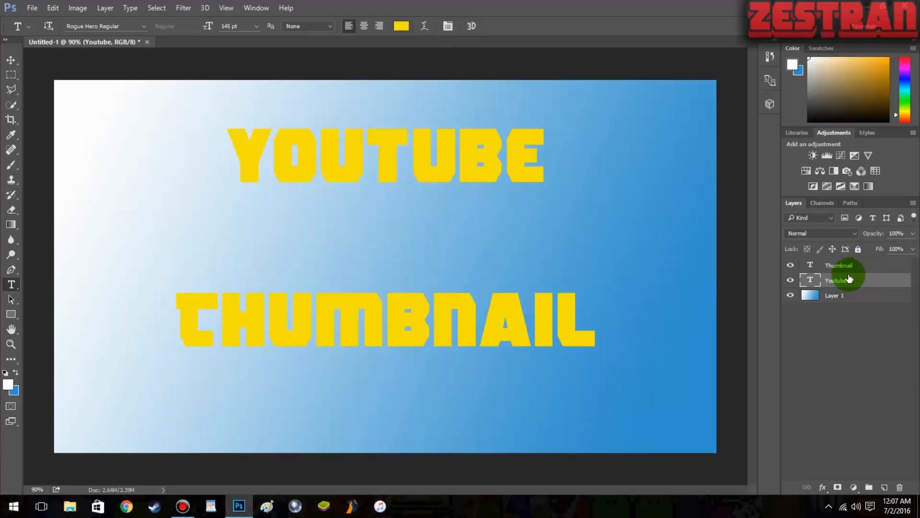
pyautogui.hotkey('ctrl', 't')
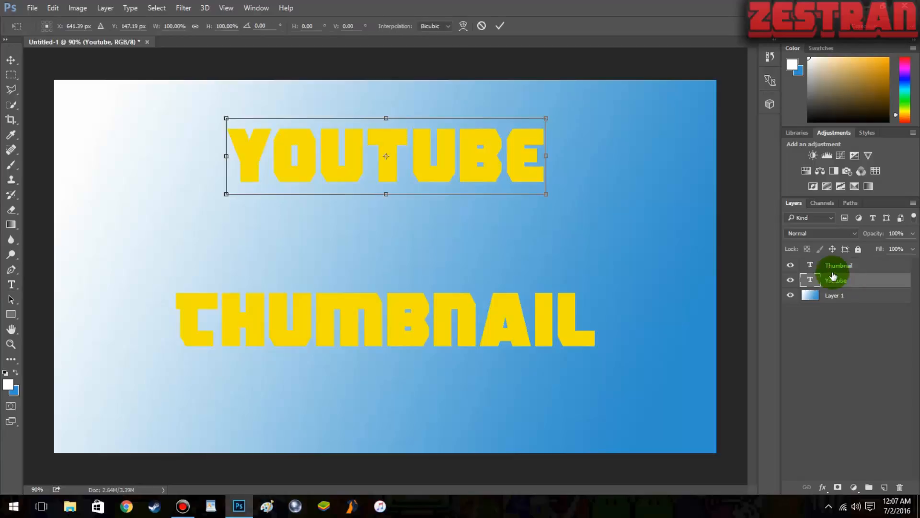
pyautogui.moveTo(347, 135); pyautogui.dragTo(409, 171)
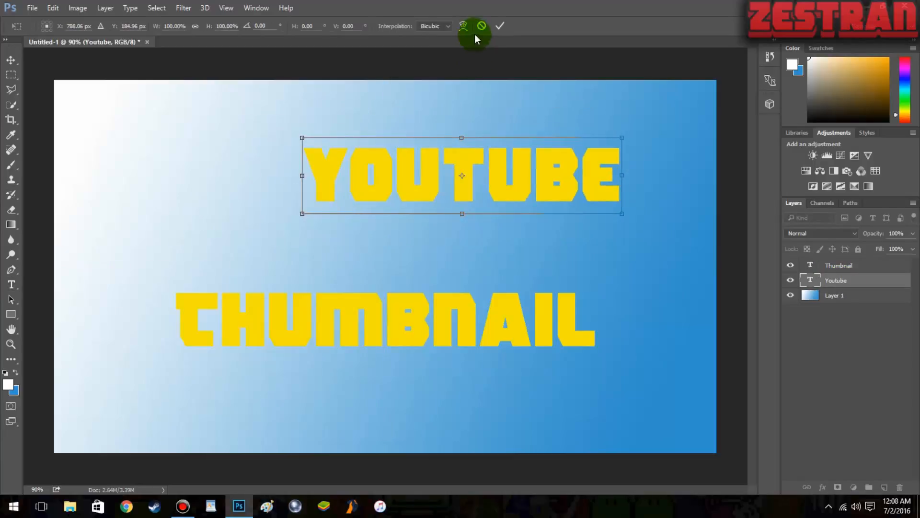
pyautogui.press('Escape')
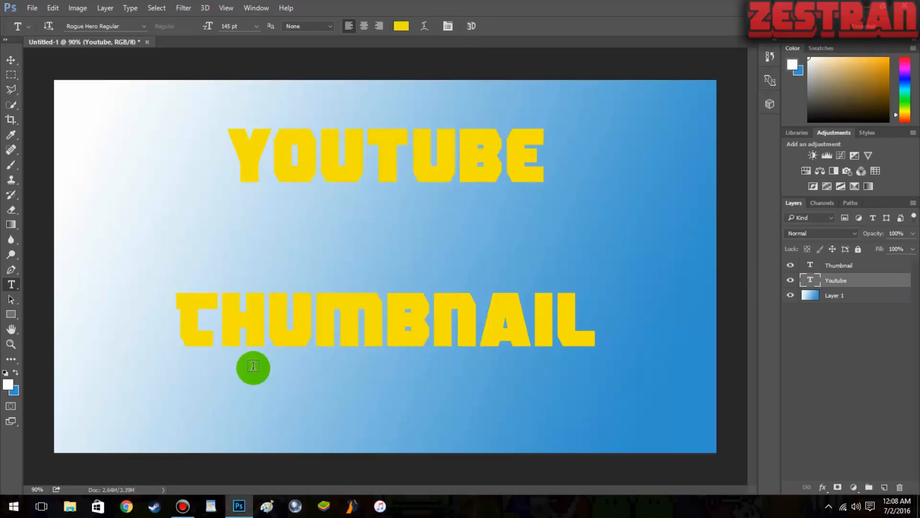
# Step: Add a 5 px black outside stroke to the Youtube text layer and move the style dialog clear of the text
pyautogui.rightClick(835, 286)
pyautogui.click(636, 133)
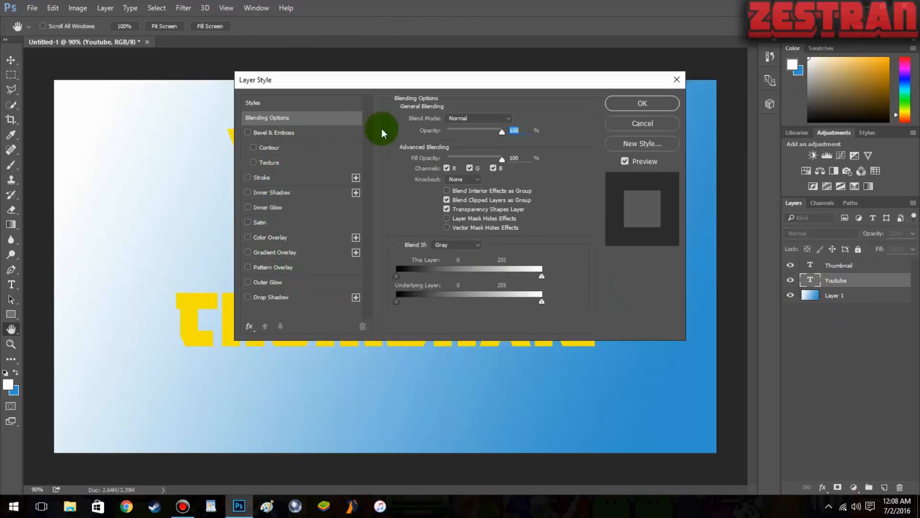
pyautogui.click(248, 179)
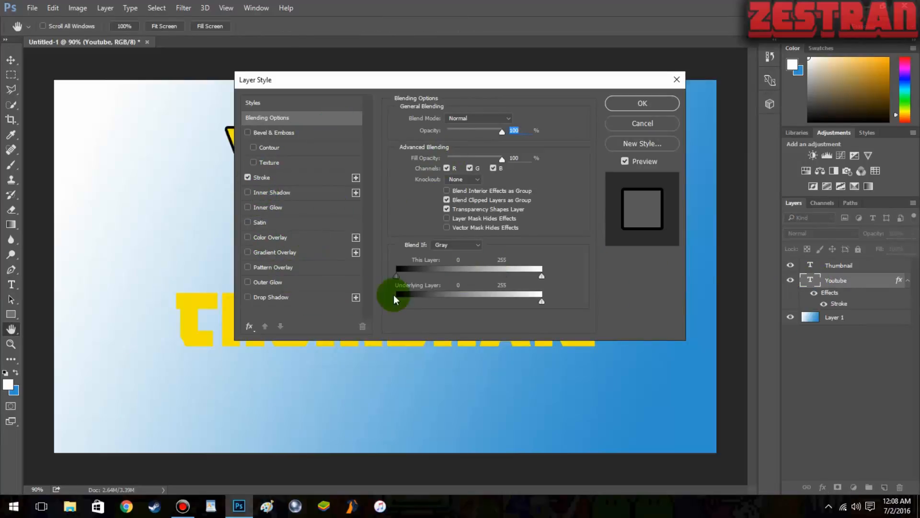
pyautogui.click(261, 179)
pyautogui.moveTo(414, 85)
pyautogui.mouseDown()
pyautogui.moveTo(677, 175)
pyautogui.moveTo(628, 158)
pyautogui.moveTo(603, 181)
pyautogui.moveTo(600, 206)
pyautogui.moveTo(616, 216)
pyautogui.mouseUp()
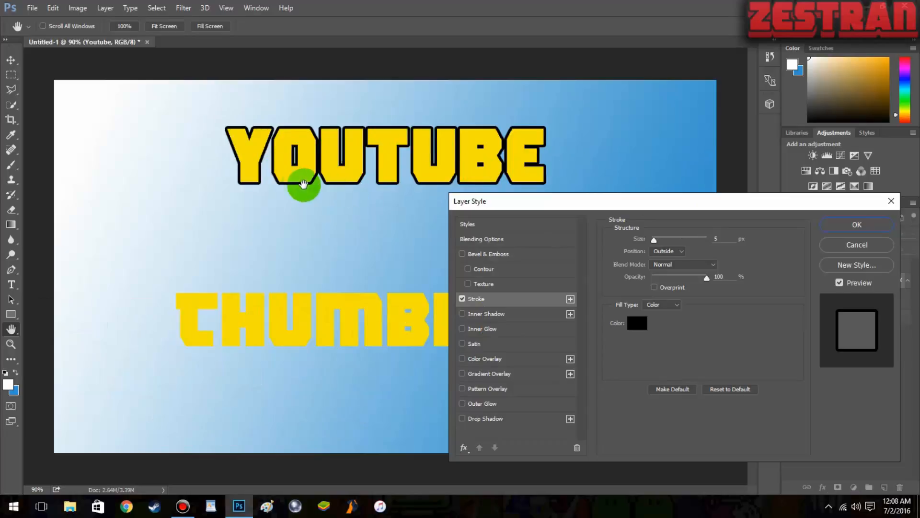
# Step: Try the Bevel & Emboss effect on the Youtube text and switch it off again
pyautogui.click(462, 253)
pyautogui.click(473, 253)
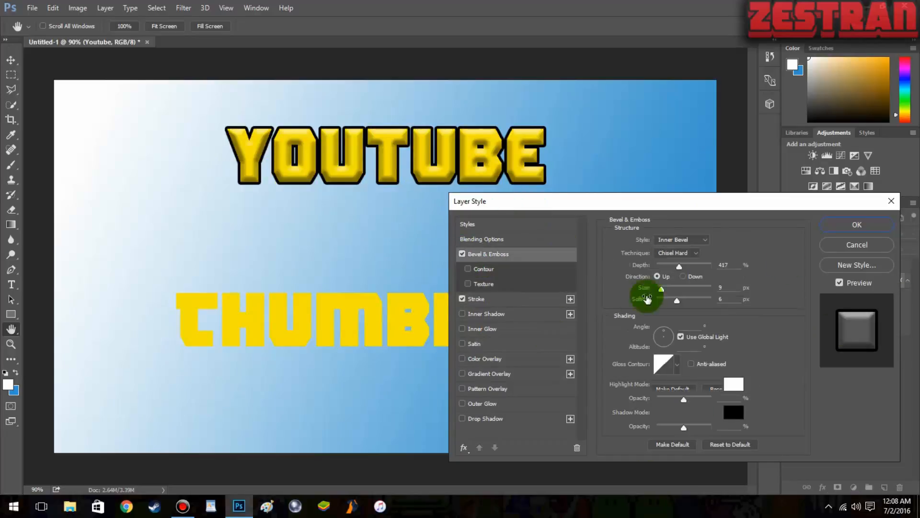
pyautogui.click(462, 253)
# Step: Add a drop shadow to the Youtube text and reduce its size to 21 px
pyautogui.click(470, 418)
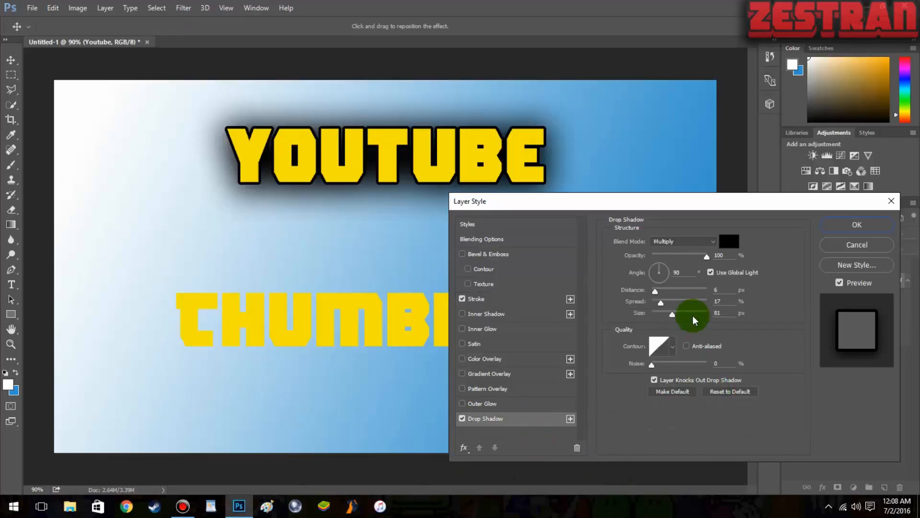
pyautogui.moveTo(671, 315); pyautogui.dragTo(661, 317)
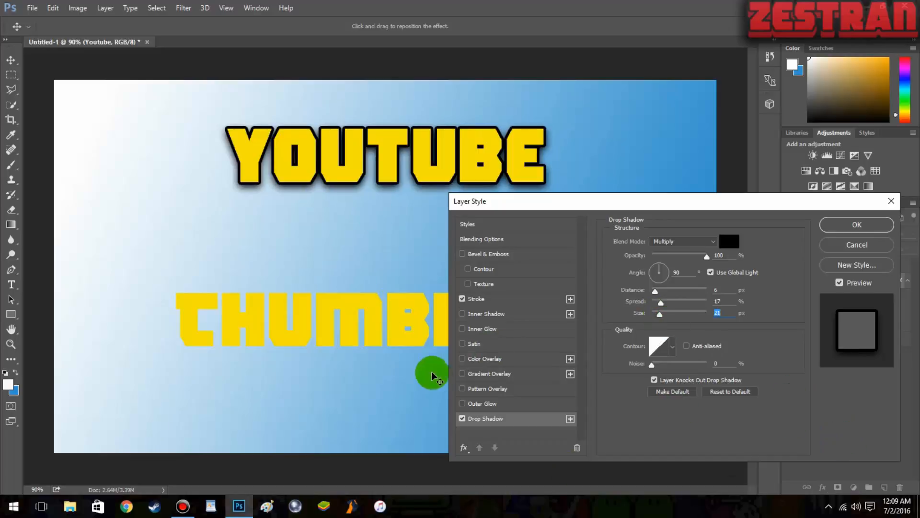
# Step: Add a gradient overlay to the Youtube text using the Black, White preset
pyautogui.click(463, 373)
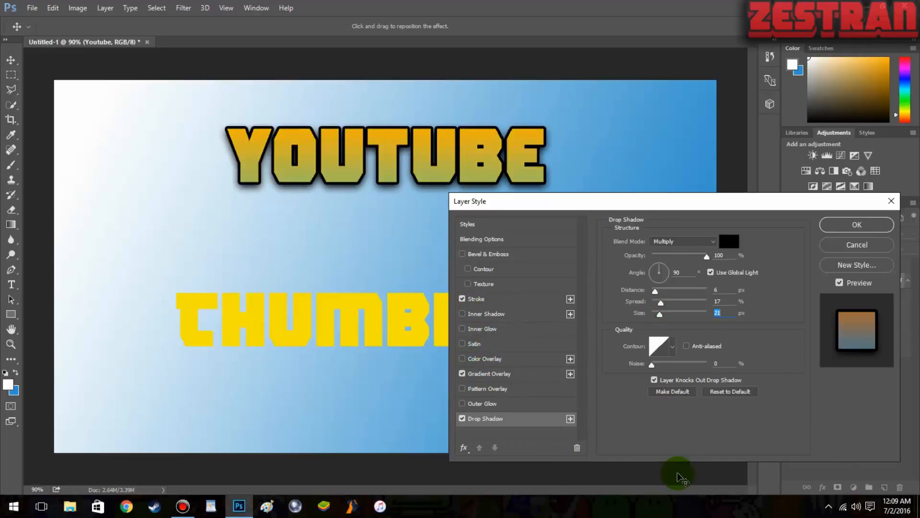
pyautogui.click(507, 374)
pyautogui.click(692, 266)
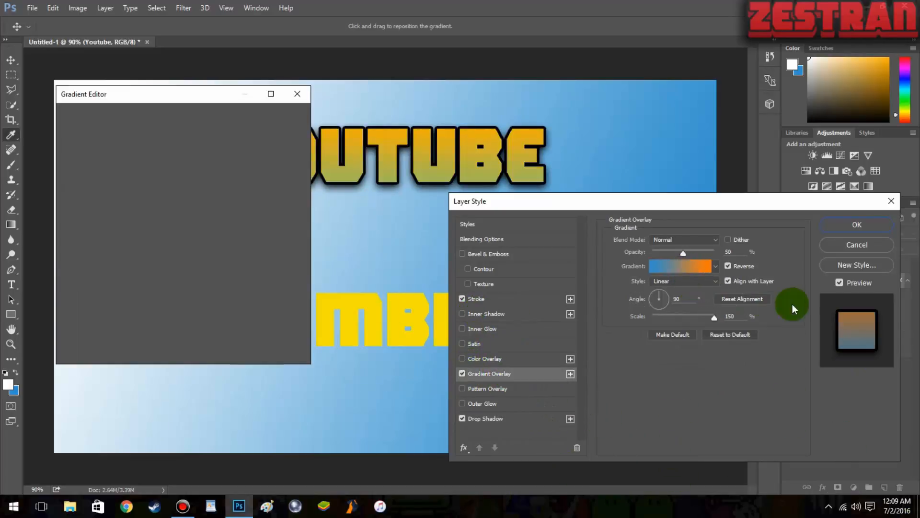
pyautogui.click(114, 131)
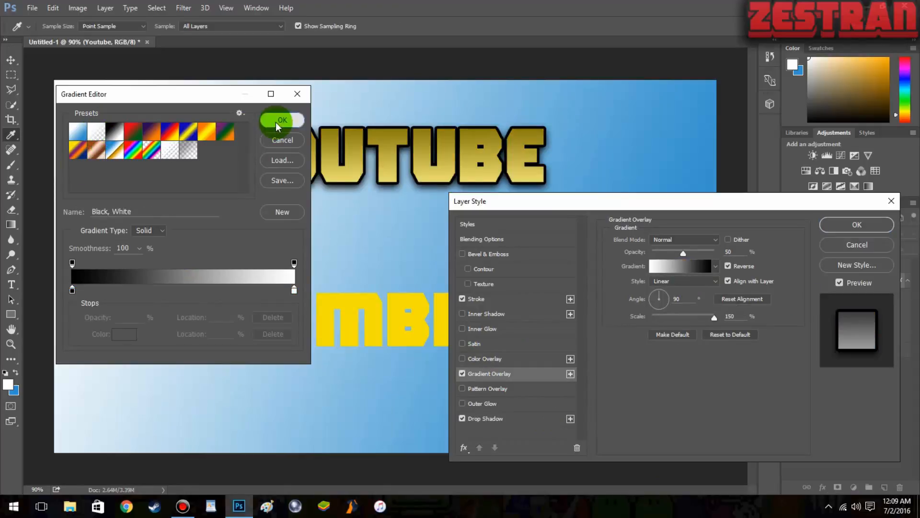
pyautogui.click(278, 122)
# Step: Turn off the gradient overlay's reversal, lower its opacity to 15%, and apply the layer style
pyautogui.click(729, 265)
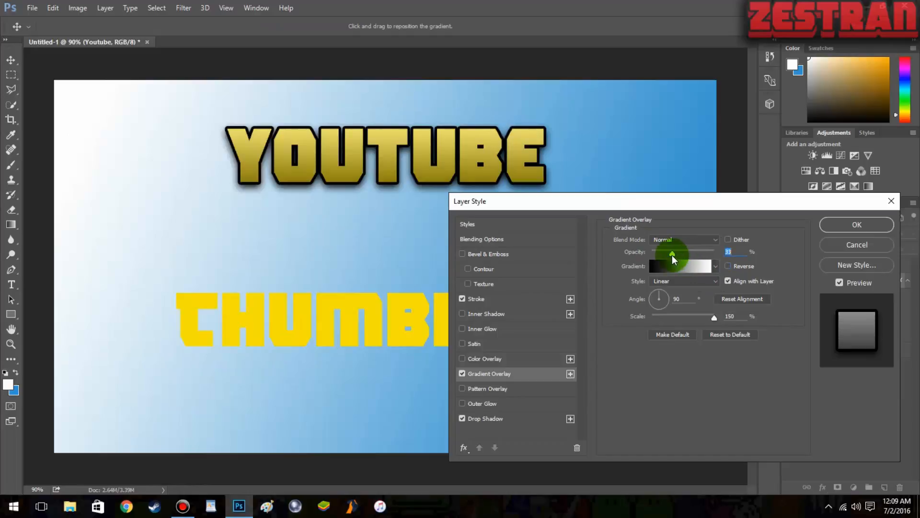
pyautogui.moveTo(672, 255); pyautogui.dragTo(669, 255)
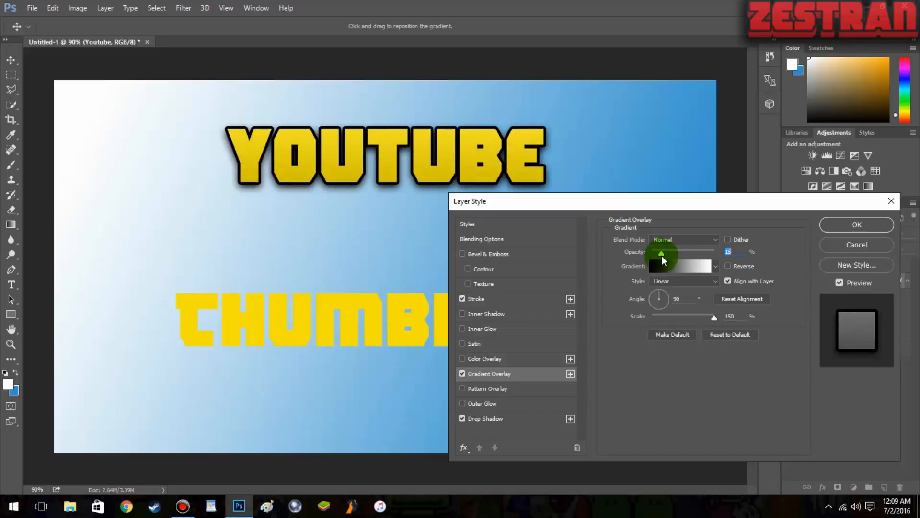
pyautogui.click(856, 225)
pyautogui.press('t')
pyautogui.click(465, 355)
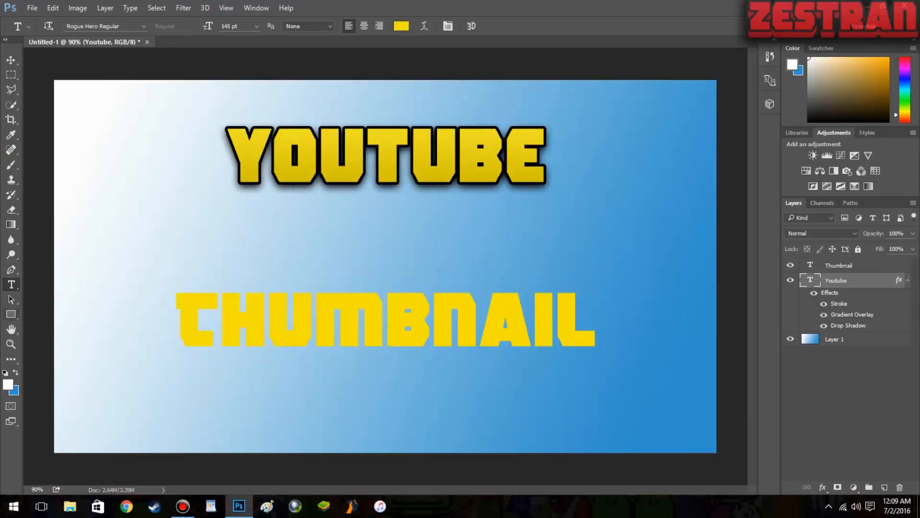
# Step: Copy the Youtube layer's style and paste it onto the Thumbnail text layer
pyautogui.rightClick(836, 280)
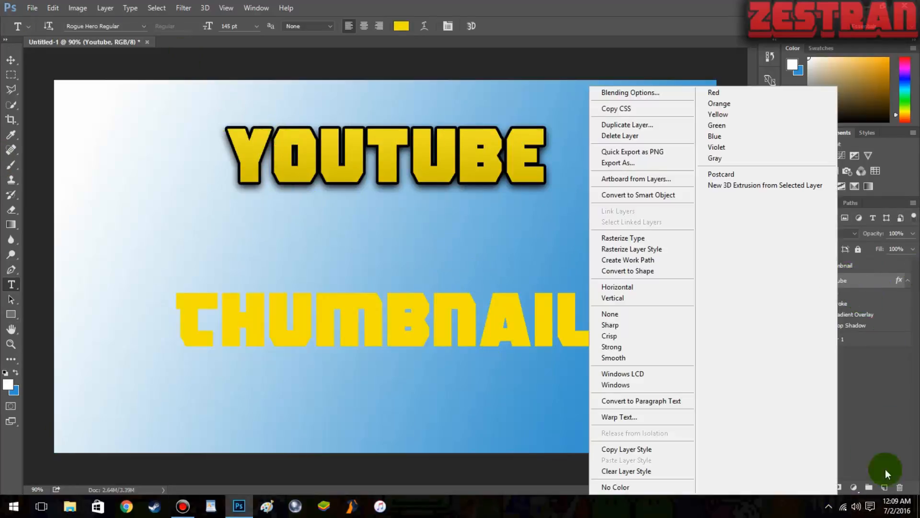
pyautogui.click(642, 449)
pyautogui.rightClick(842, 265)
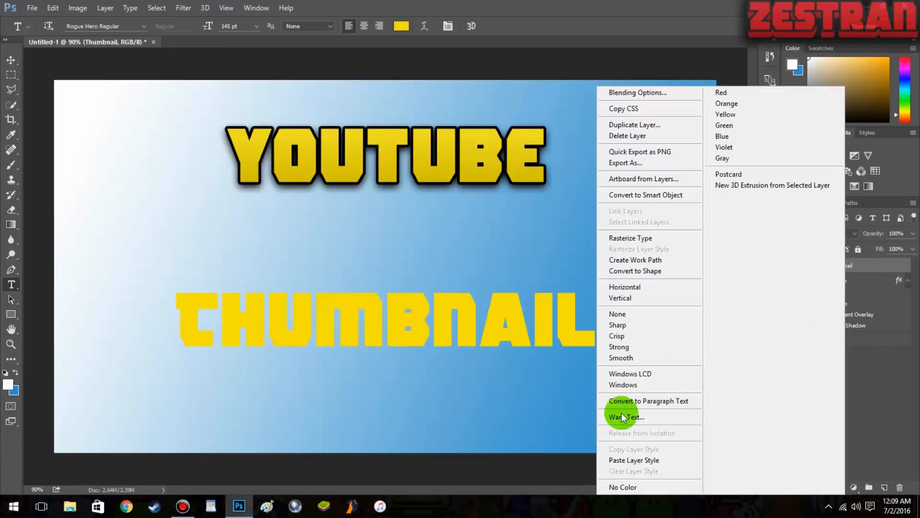
pyautogui.click(643, 460)
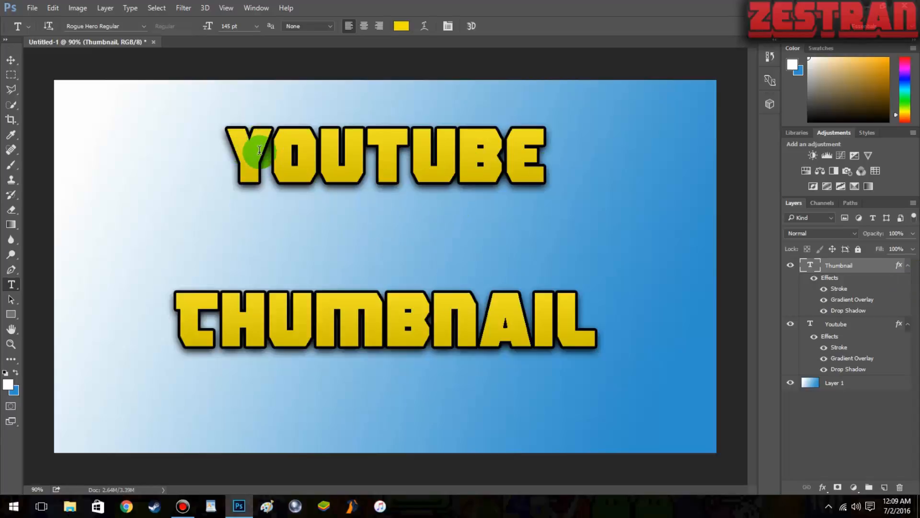
# Step: Set the font size of the whole YOUTUBE text to 200 pt and commit the edit
pyautogui.moveTo(470, 158); pyautogui.dragTo(568, 159)
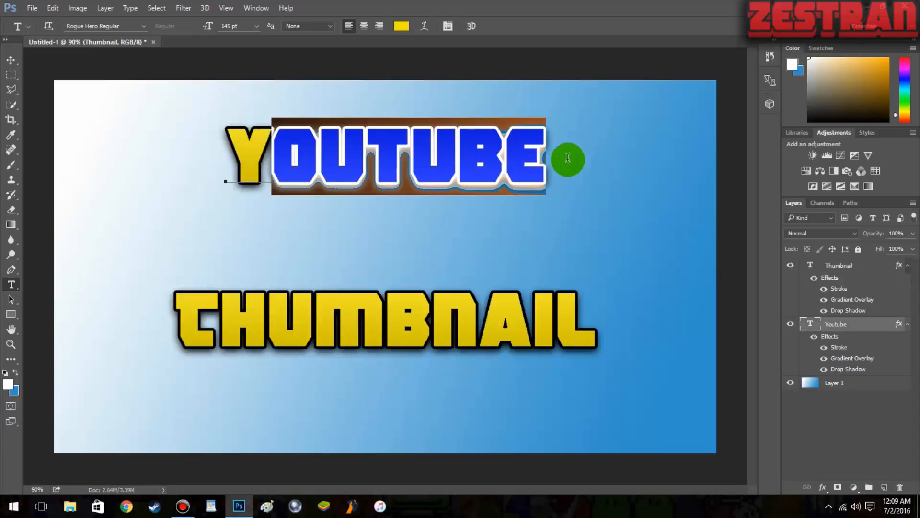
pyautogui.moveTo(221, 153); pyautogui.dragTo(453, 119)
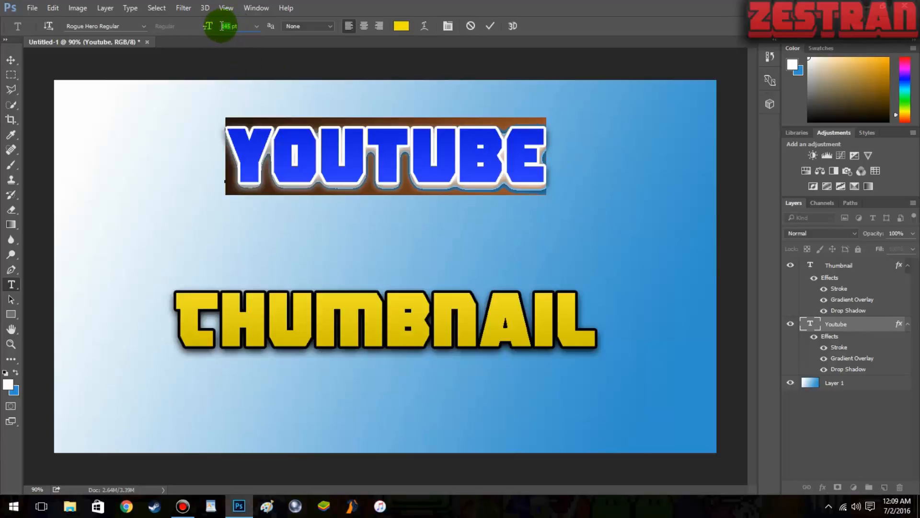
pyautogui.write('200')
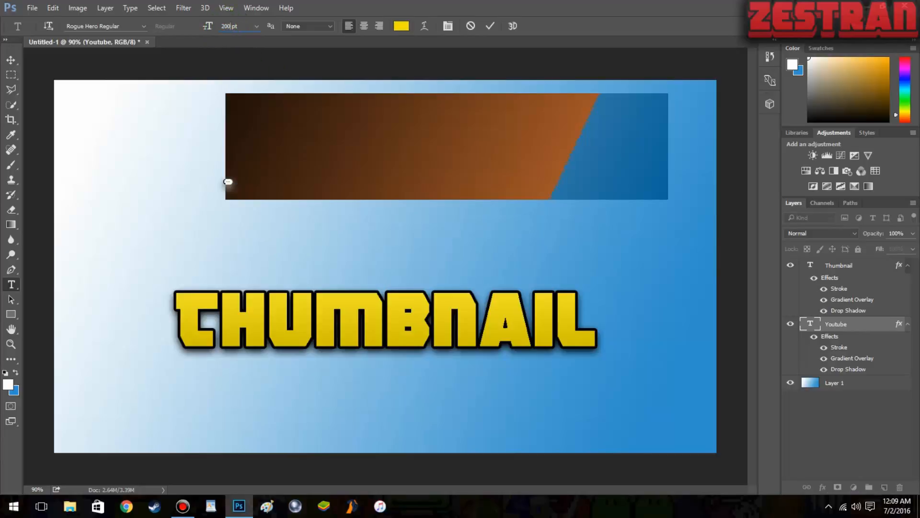
pyautogui.click(489, 27)
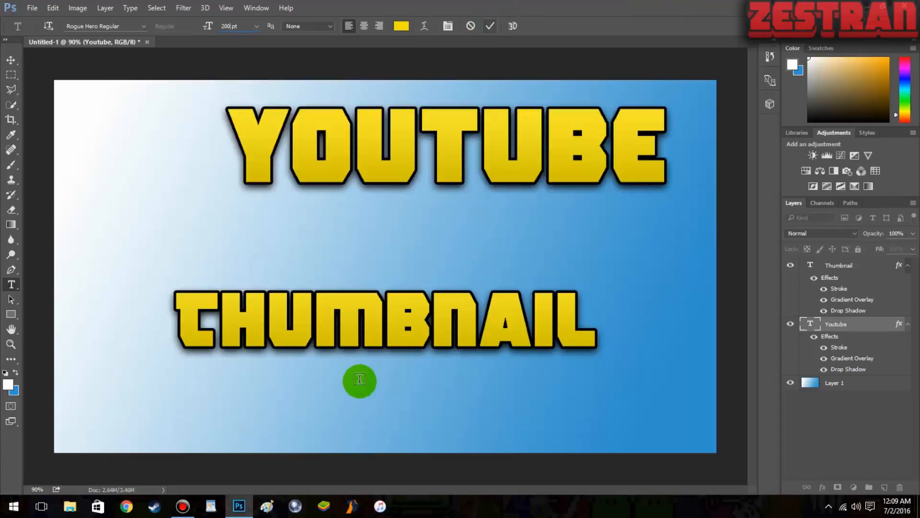
# Step: Enlarge the whole THUMBNAIL text to a font size of 200 pt and commit the edit
pyautogui.click(371, 331)
pyautogui.moveTo(195, 312); pyautogui.dragTo(748, 305)
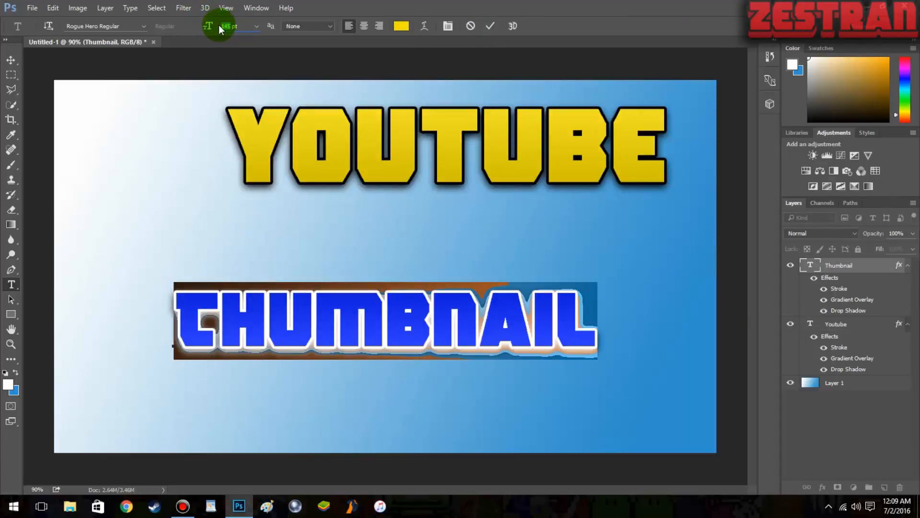
pyautogui.write('200')
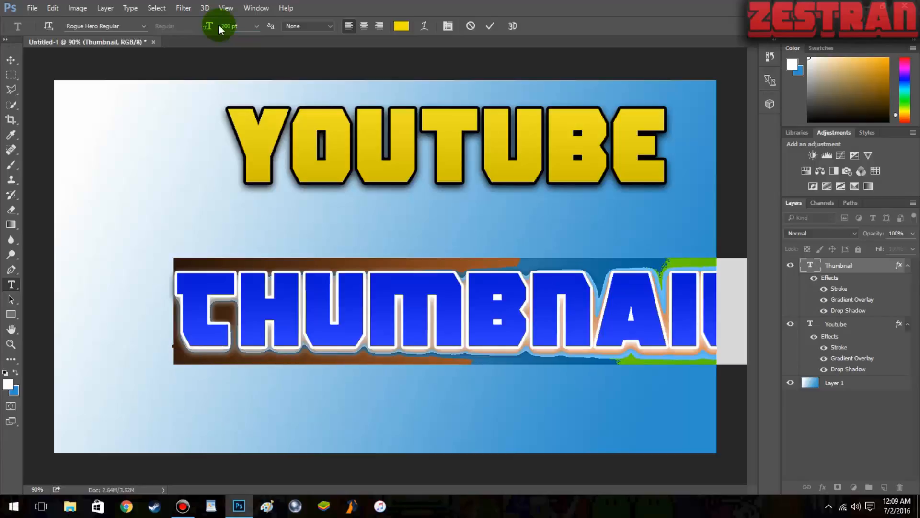
pyautogui.click(494, 28)
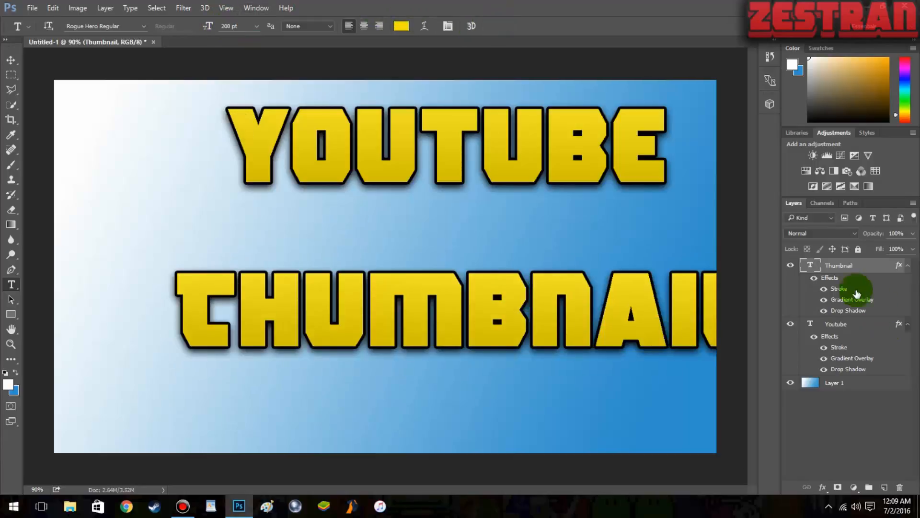
# Step: Select the entire canvas and align the Thumbnail text layer to its horizontal center
pyautogui.hotkey('ctrl', 'a')
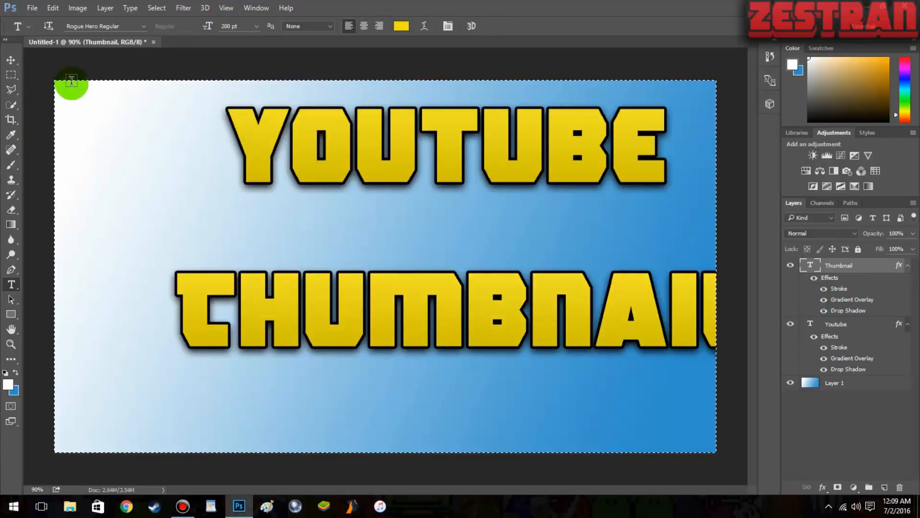
pyautogui.click(110, 12)
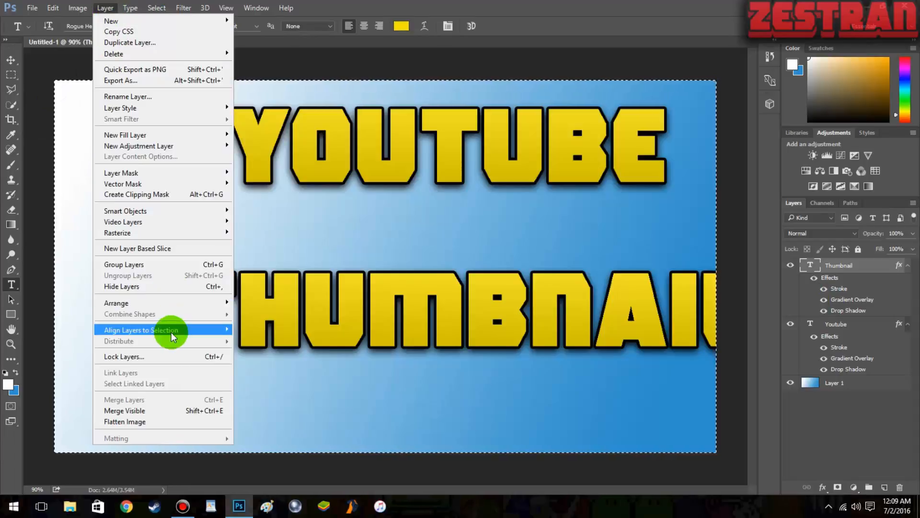
pyautogui.moveTo(165, 330)
pyautogui.click(282, 378)
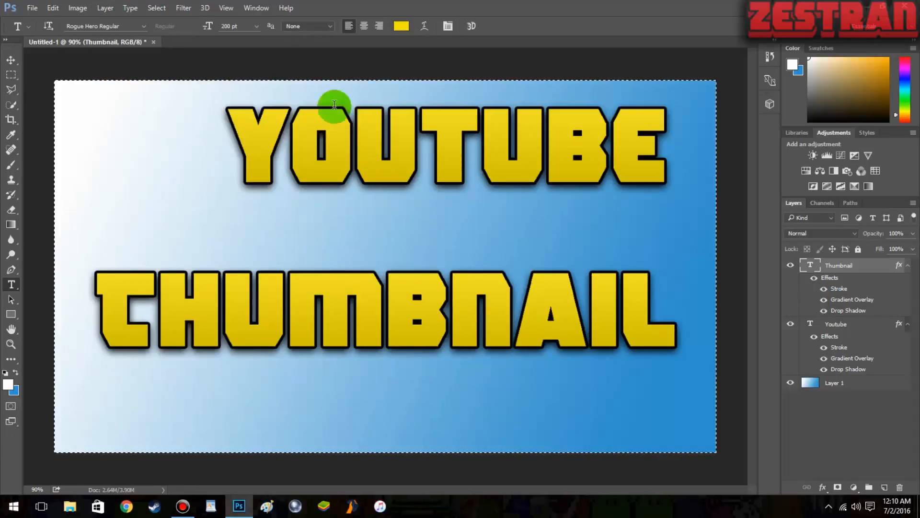
# Step: Align the enlarged Youtube text layer to the selection's horizontal center and deselect the canvas
pyautogui.click(845, 326)
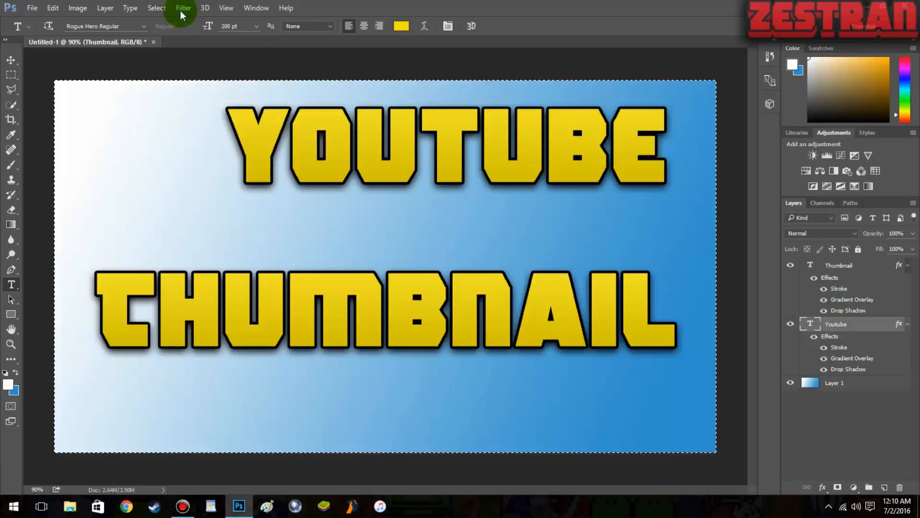
pyautogui.click(106, 8)
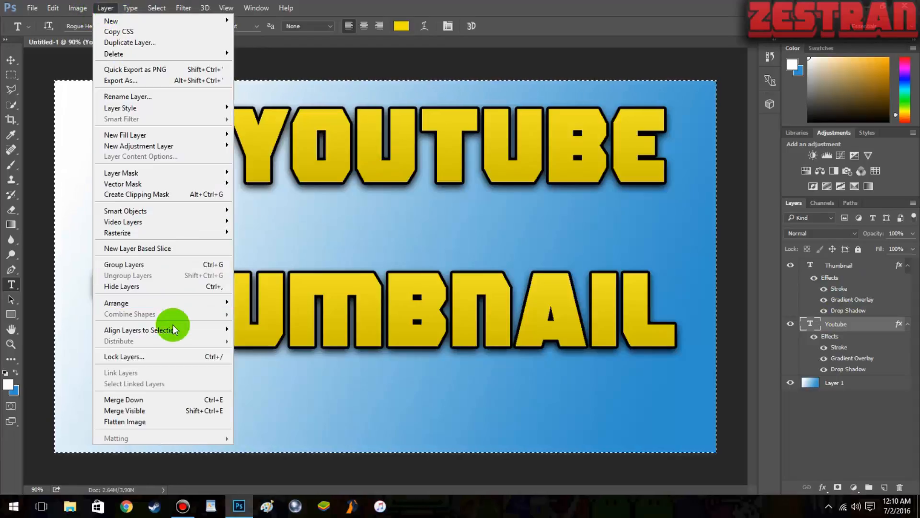
pyautogui.moveTo(172, 328)
pyautogui.click(286, 378)
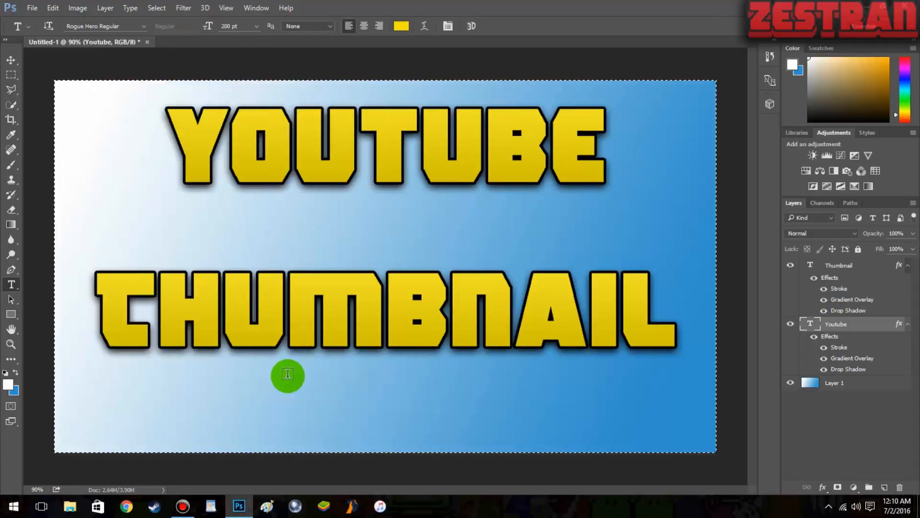
pyautogui.hotkey('ctrl', 'd')
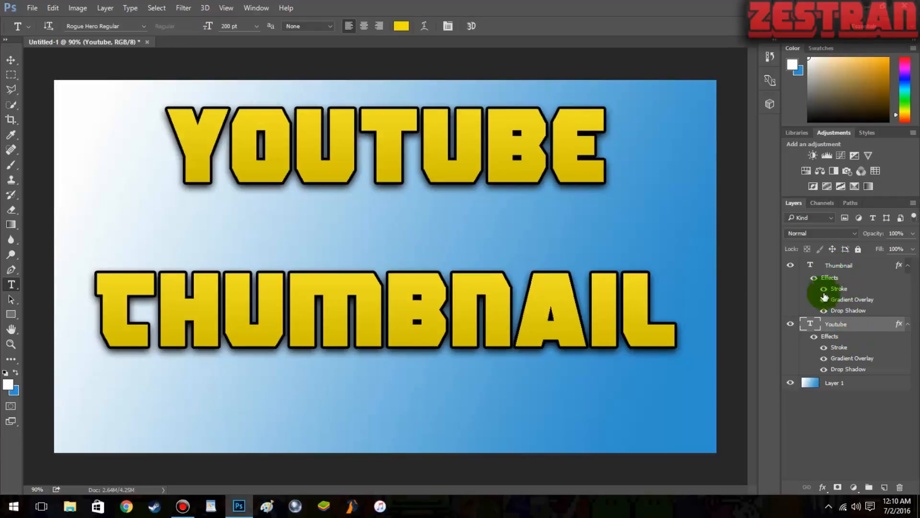
# Step: Move the THUMBNAIL text straight down toward the canvas's lower edge with Free Transform and commit it
pyautogui.click(846, 270)
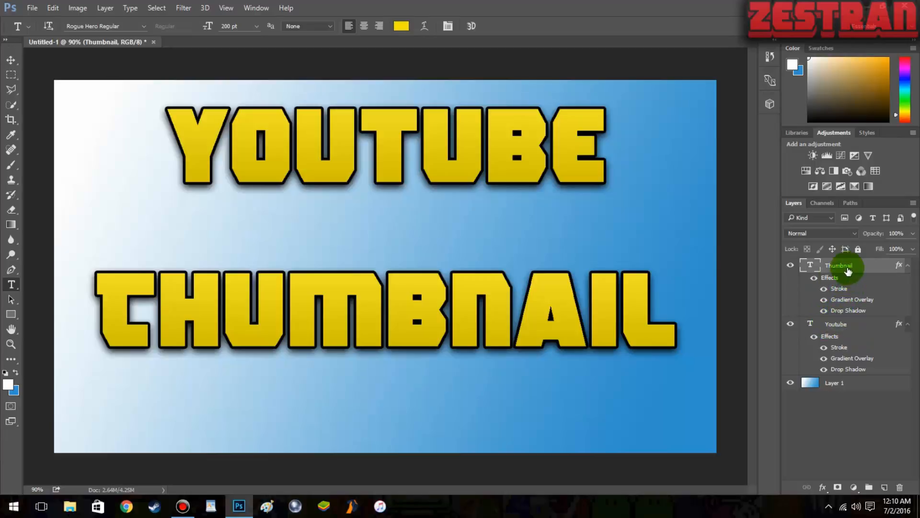
pyautogui.hotkey('ctrl', 't')
pyautogui.moveTo(410, 304); pyautogui.dragTo(413, 362)
pyautogui.click(501, 26)
pyautogui.click(11, 284)
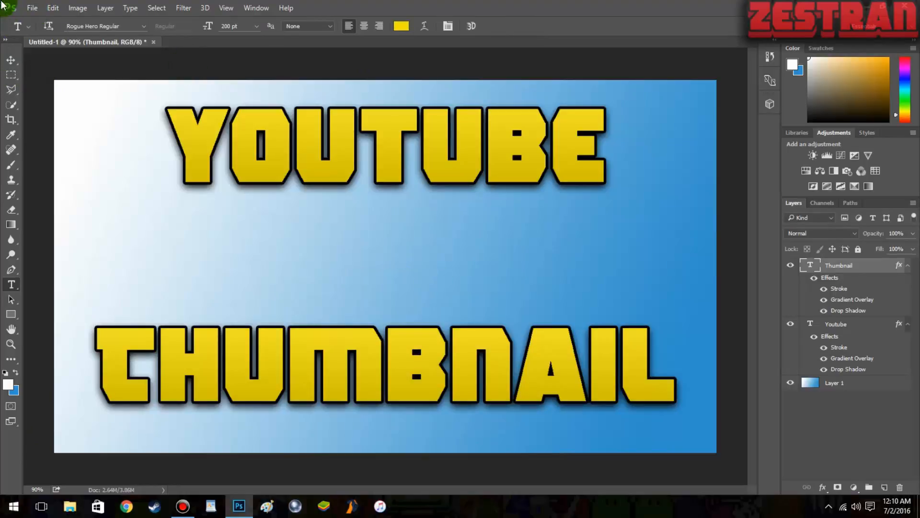
# Step: Place the image file 2689604-link+-+super+smash+bros.+3ds+cover in the thumbnail document as an embedded object
pyautogui.click(32, 8)
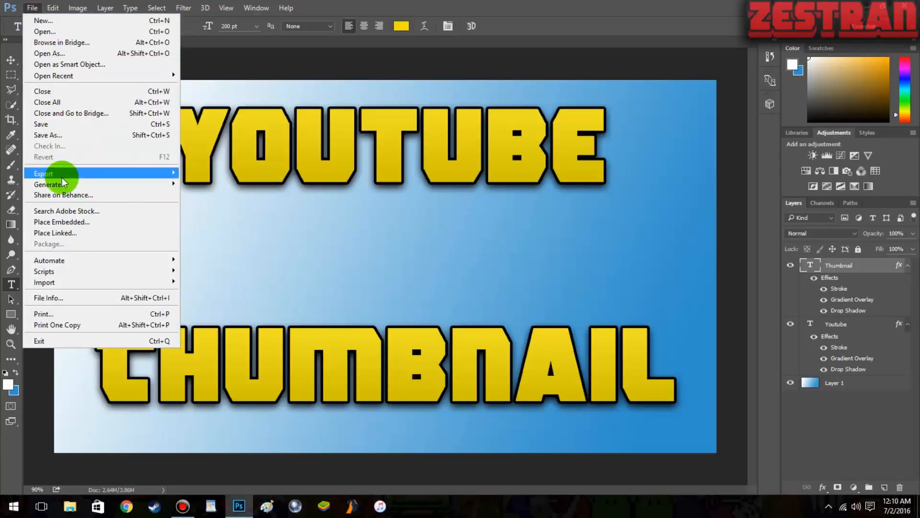
pyautogui.click(75, 223)
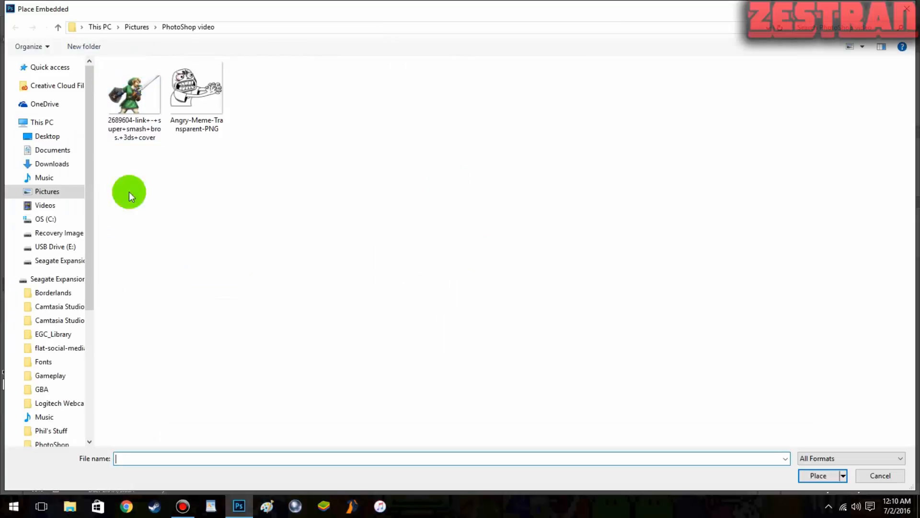
pyautogui.click(134, 106)
pyautogui.click(812, 477)
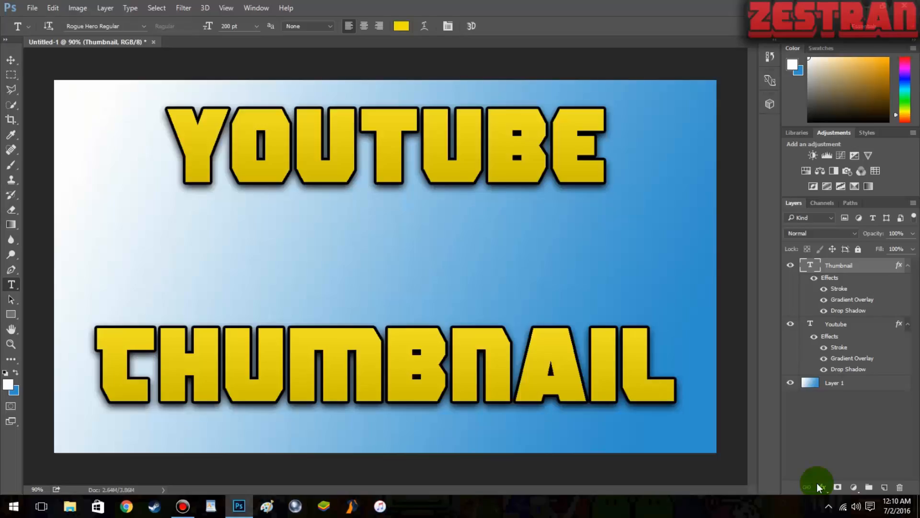
# Step: Move the Link image to the canvas's left edge and lower, commit the placement, and put its layer beneath both text layers
pyautogui.moveTo(374, 301); pyautogui.dragTo(306, 305)
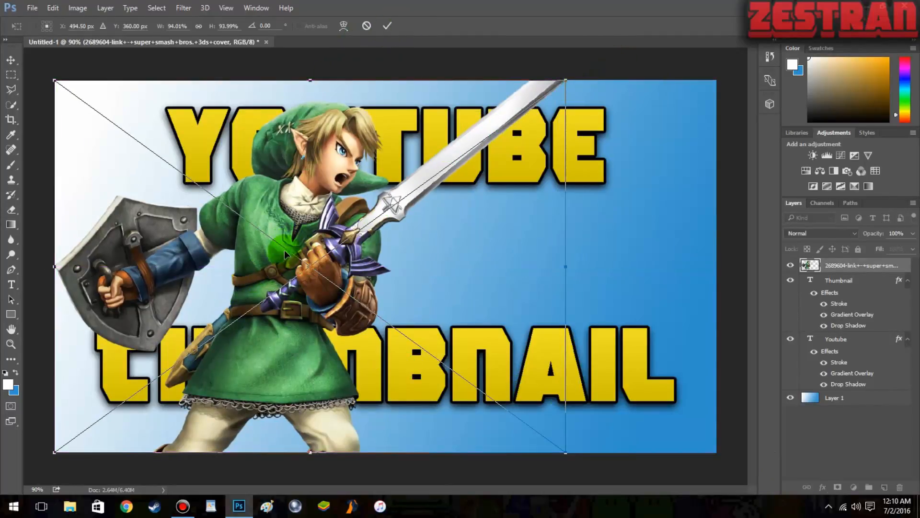
pyautogui.moveTo(313, 255); pyautogui.dragTo(313, 311)
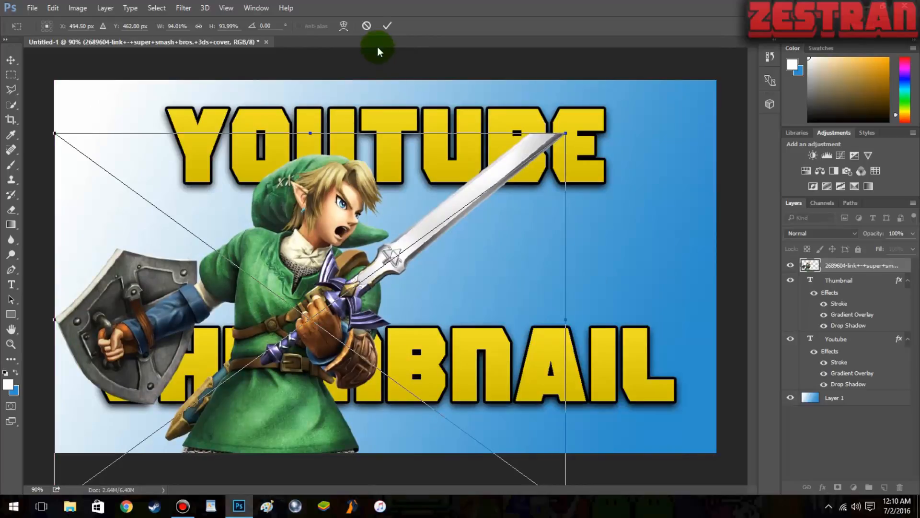
pyautogui.click(386, 27)
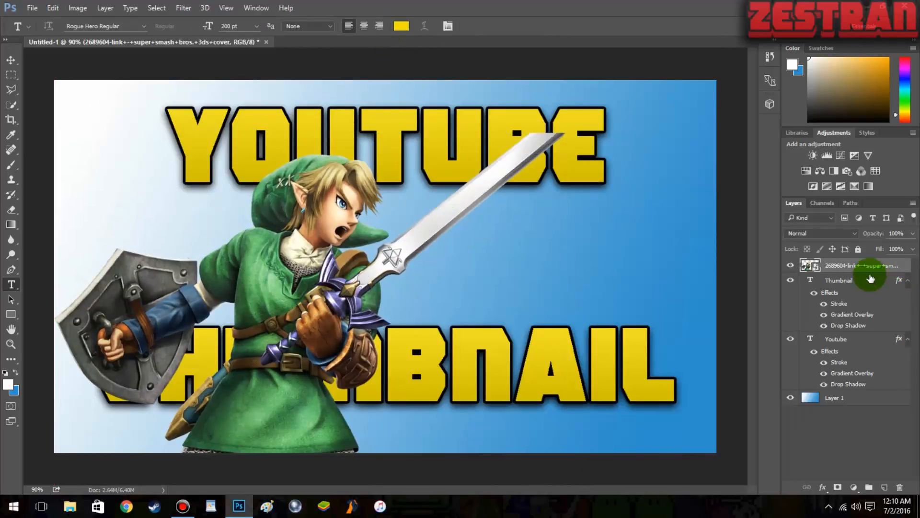
pyautogui.moveTo(841, 273); pyautogui.dragTo(832, 375)
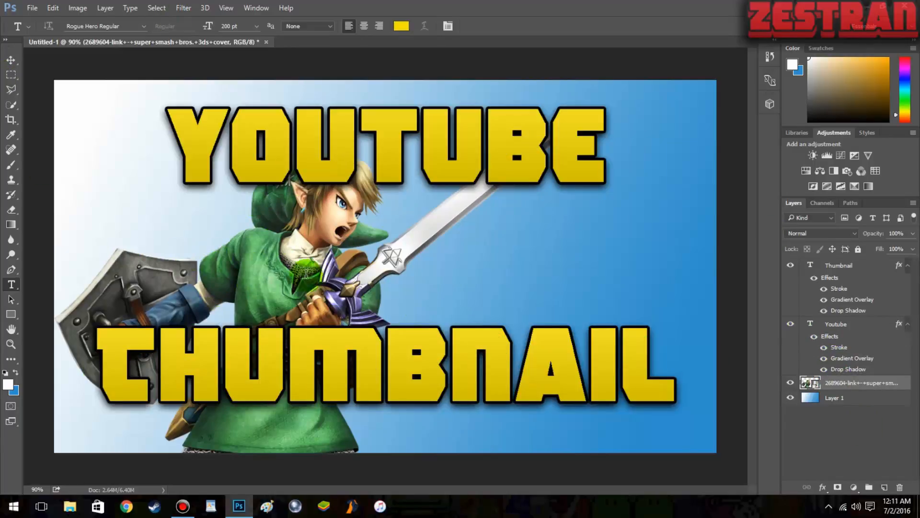
# Step: Embed the Angry-Meme-Transparent-PNG image and position it in the lower right of the canvas, at about X 1032 px, Y 462 px
pyautogui.click(31, 10)
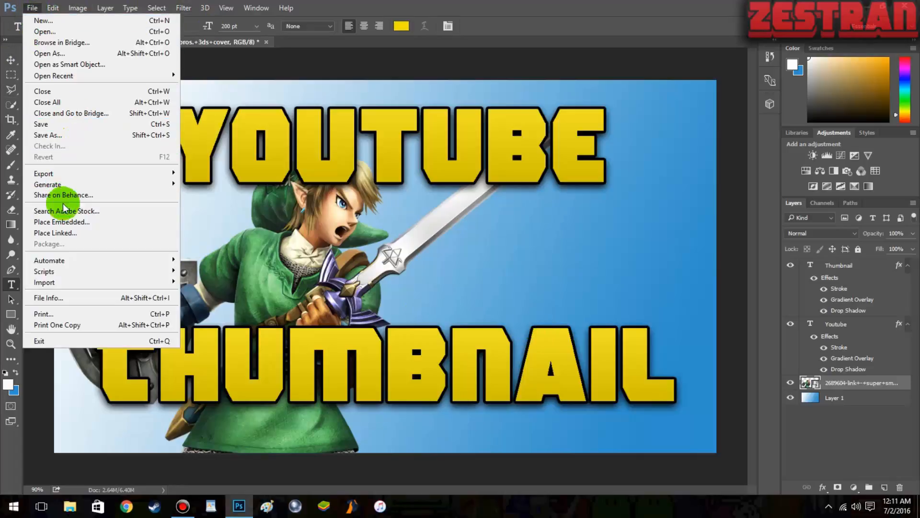
pyautogui.click(67, 222)
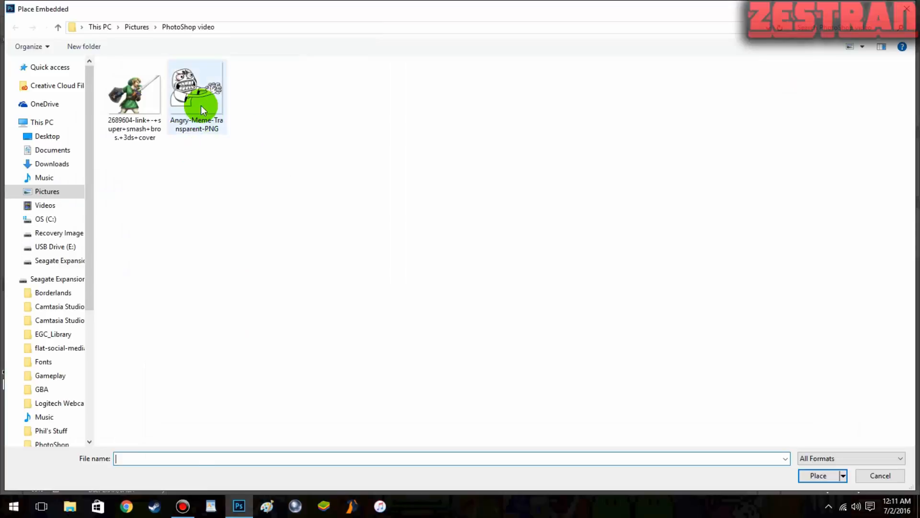
pyautogui.click(201, 105)
pyautogui.click(821, 476)
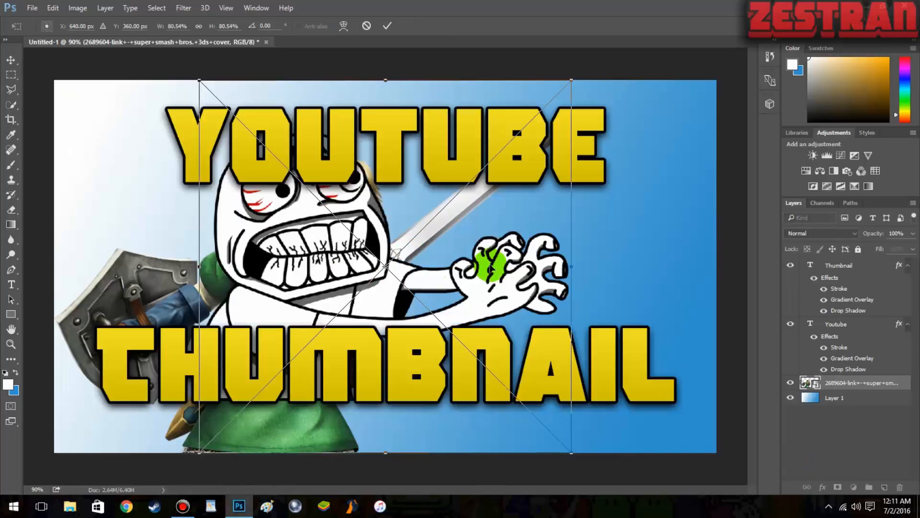
pyautogui.moveTo(365, 277); pyautogui.dragTo(571, 334)
pyautogui.click(396, 24)
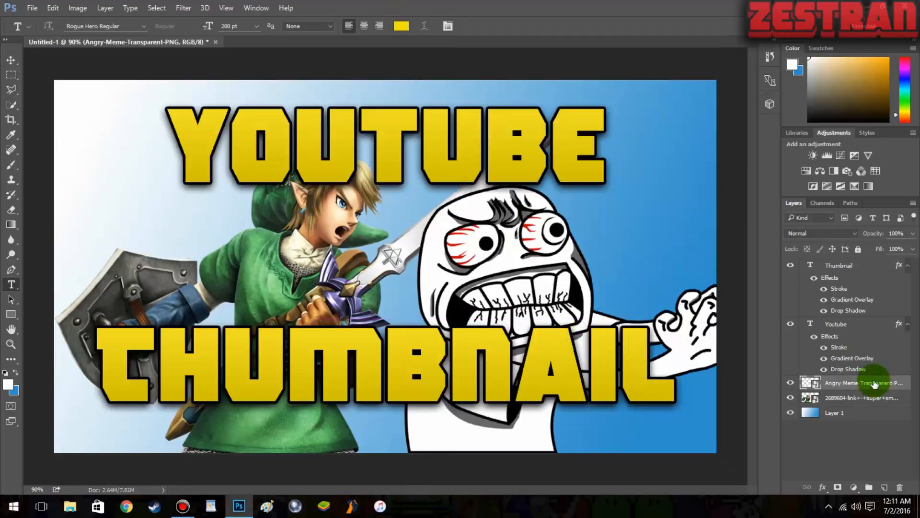
pyautogui.click(187, 103)
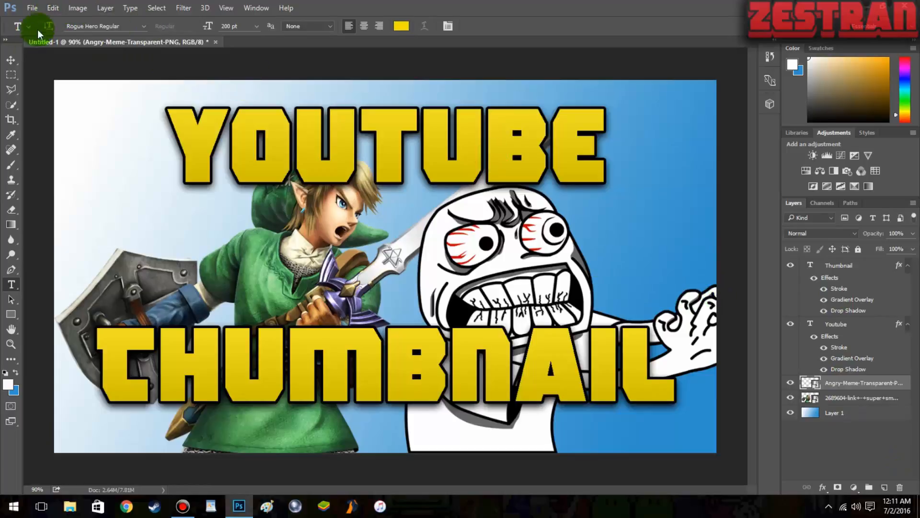
# Step: Flip the angry meme image horizontally and shift it left to X 920 px, flush with the canvas's right edge
pyautogui.click(53, 8)
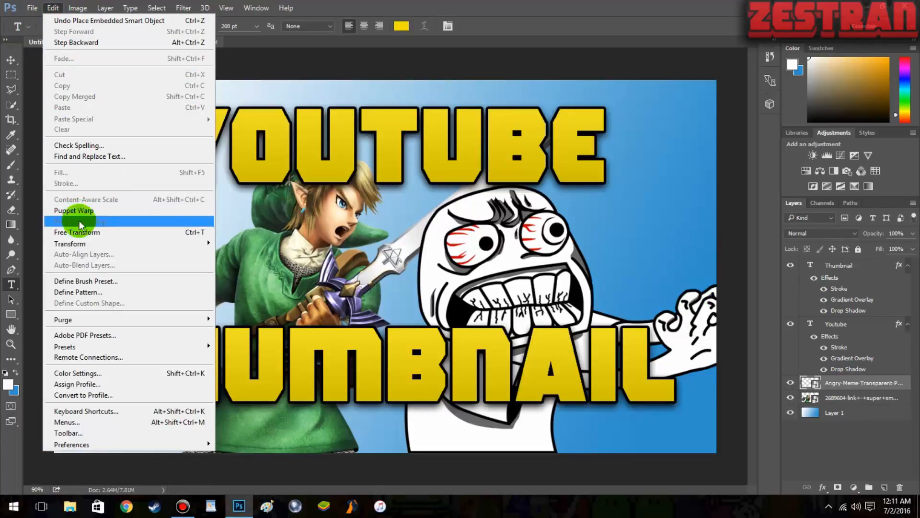
pyautogui.moveTo(72, 242)
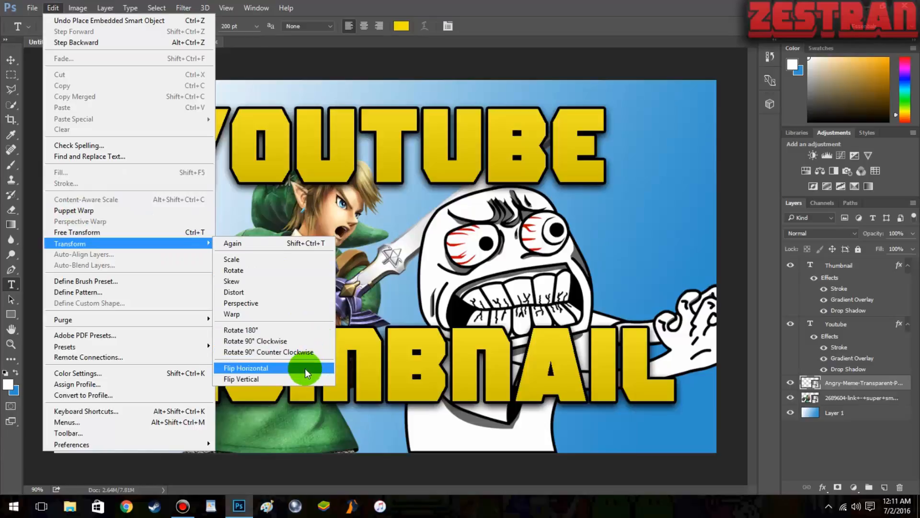
pyautogui.click(272, 369)
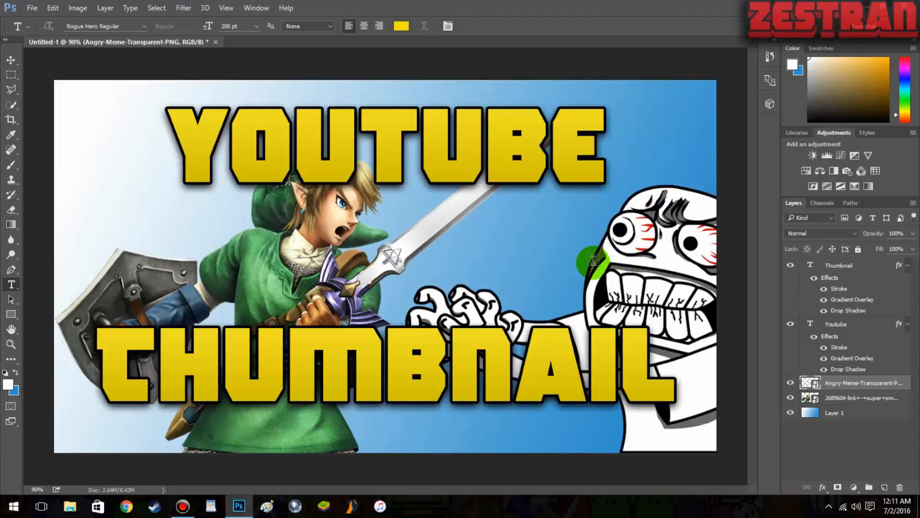
pyautogui.hotkey('ctrl', 't')
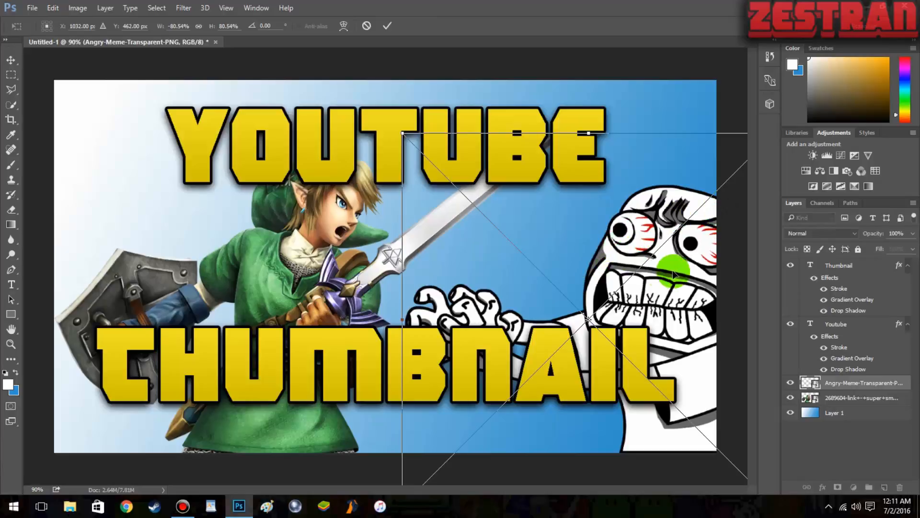
pyautogui.moveTo(673, 274); pyautogui.dragTo(616, 270)
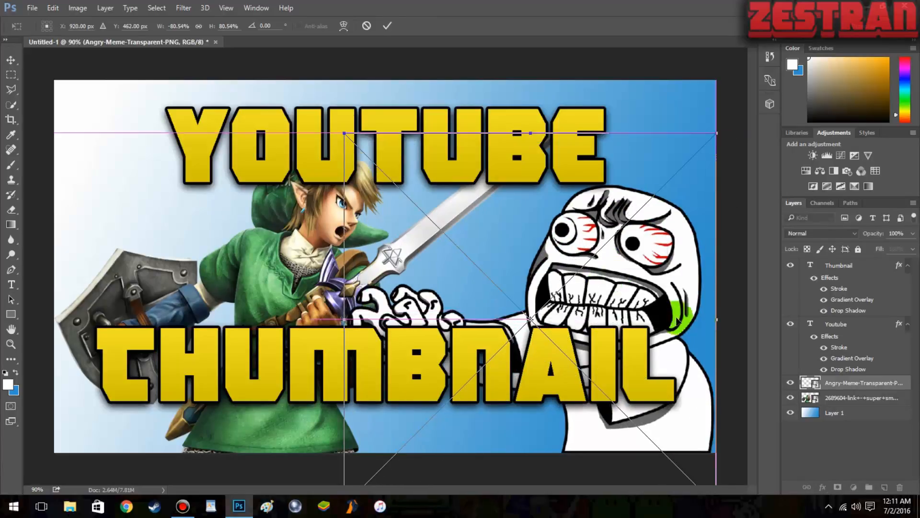
pyautogui.click(383, 25)
# Step: Add a Drop Shadow layer style to the Link image layer
pyautogui.click(839, 402)
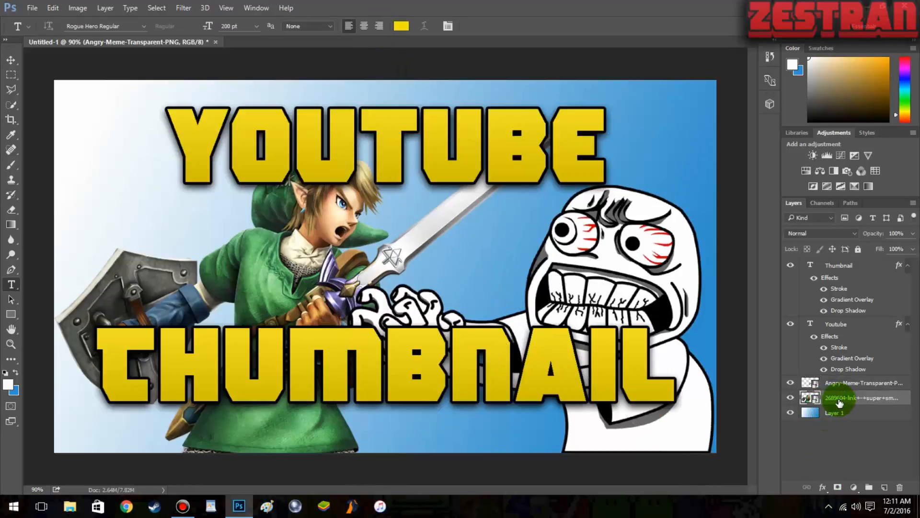
pyautogui.rightClick(838, 402)
pyautogui.click(246, 140)
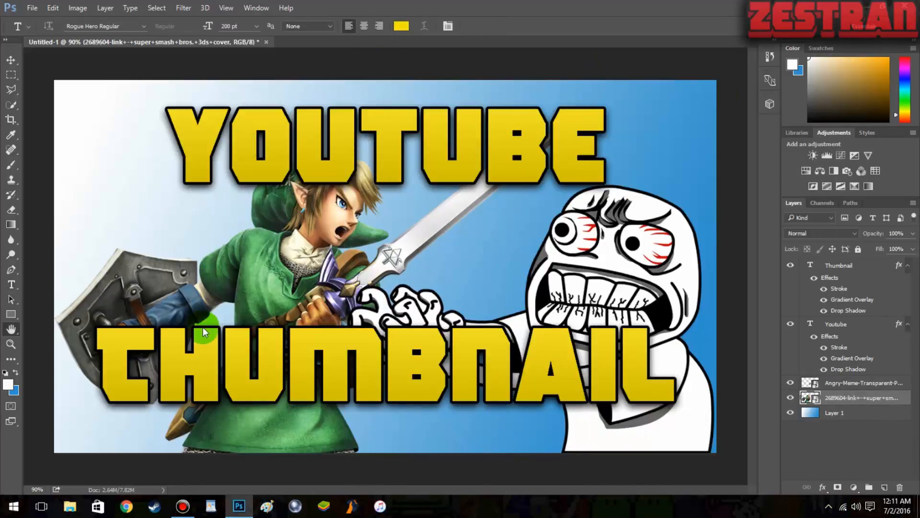
pyautogui.click(463, 417)
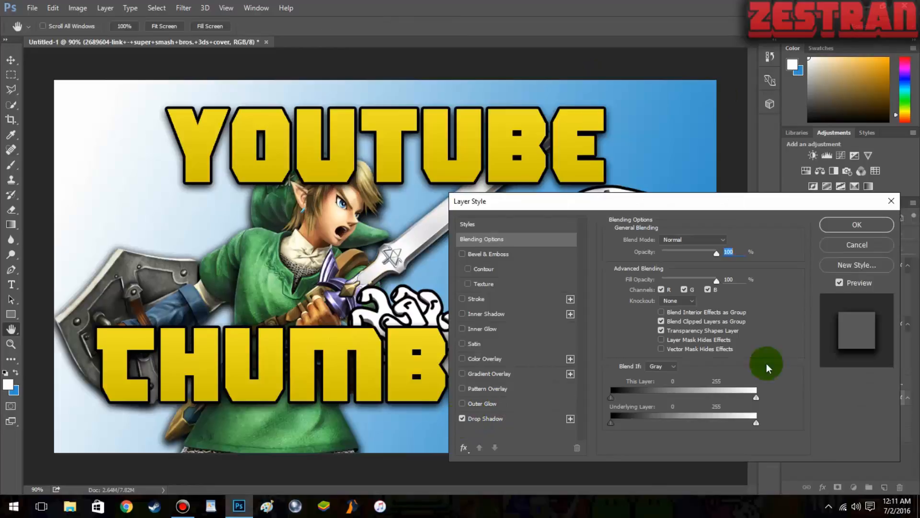
pyautogui.click(857, 224)
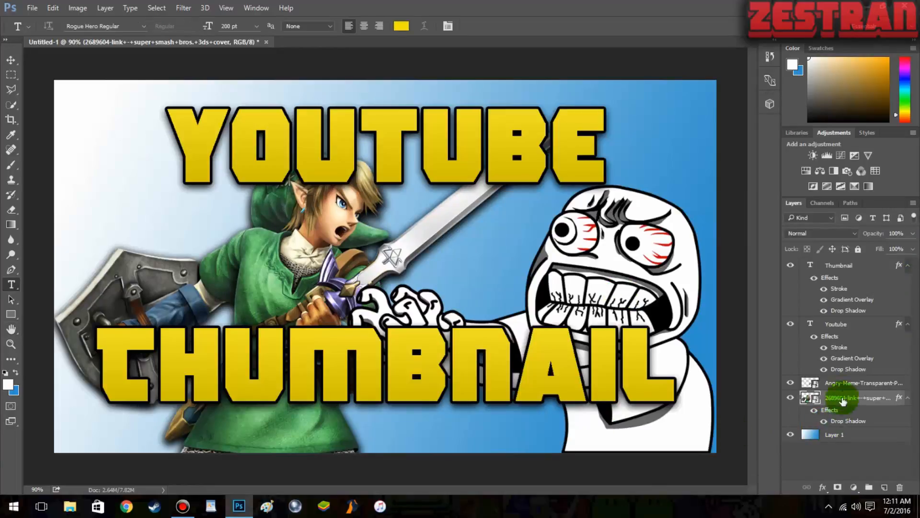
# Step: Add a Drop Shadow layer style to the angry meme image layer
pyautogui.rightClick(845, 384)
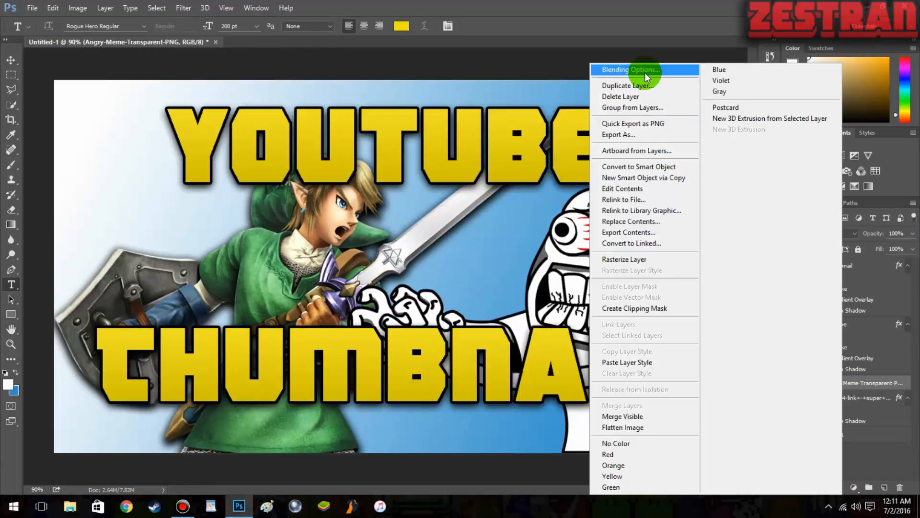
pyautogui.click(645, 73)
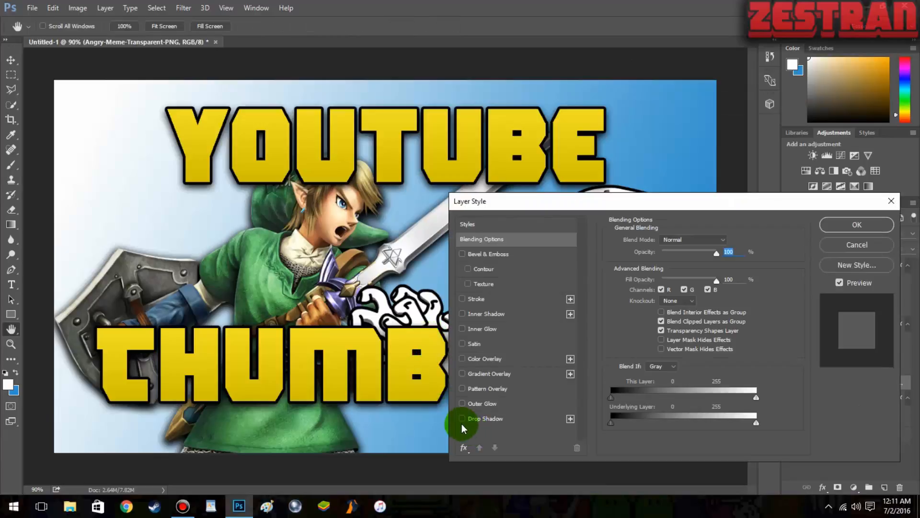
pyautogui.click(463, 419)
pyautogui.click(877, 228)
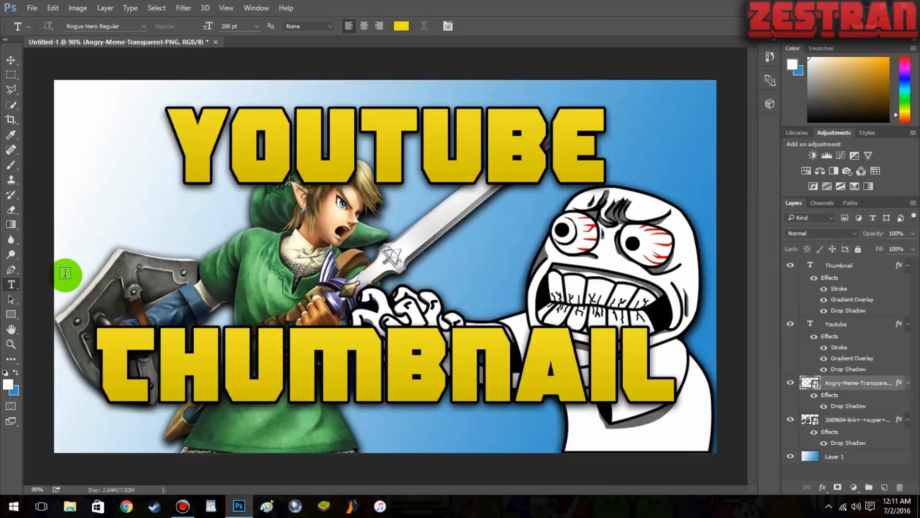
pyautogui.click(11, 315)
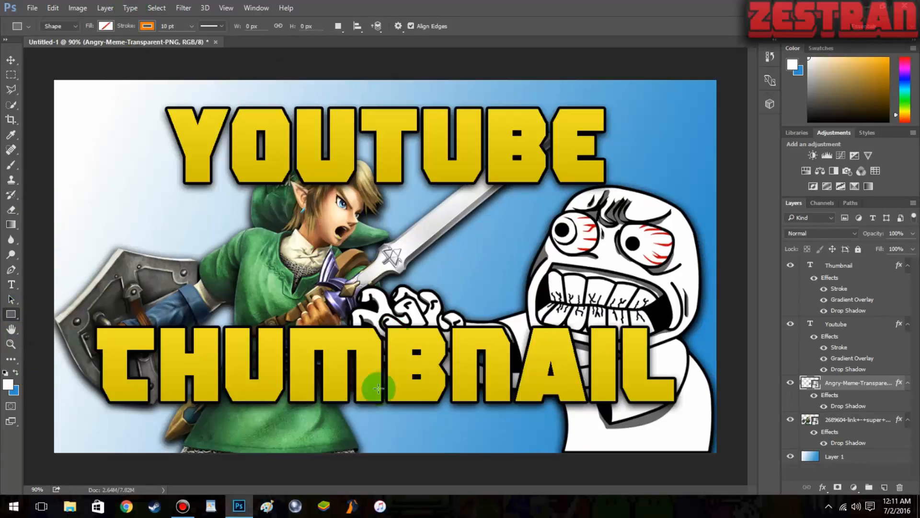
pyautogui.moveTo(281, 250); pyautogui.dragTo(267, 251)
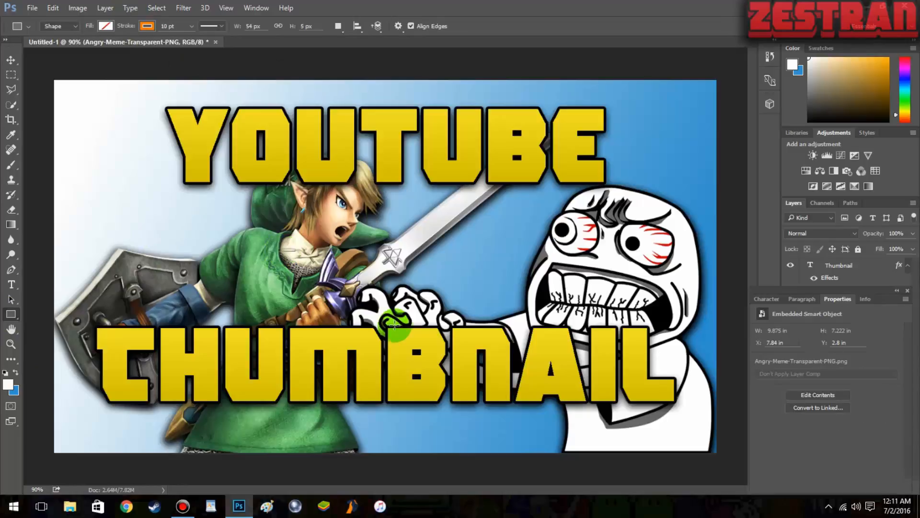
pyautogui.click(906, 291)
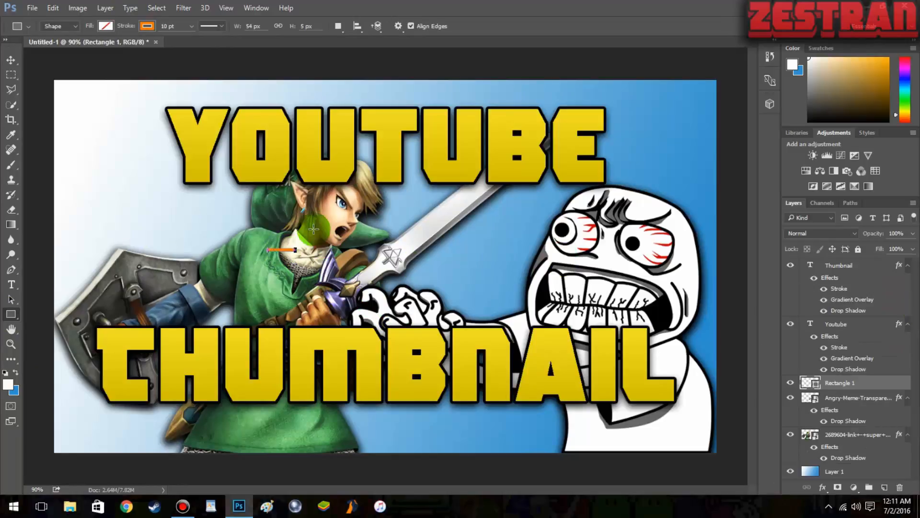
pyautogui.click(53, 8)
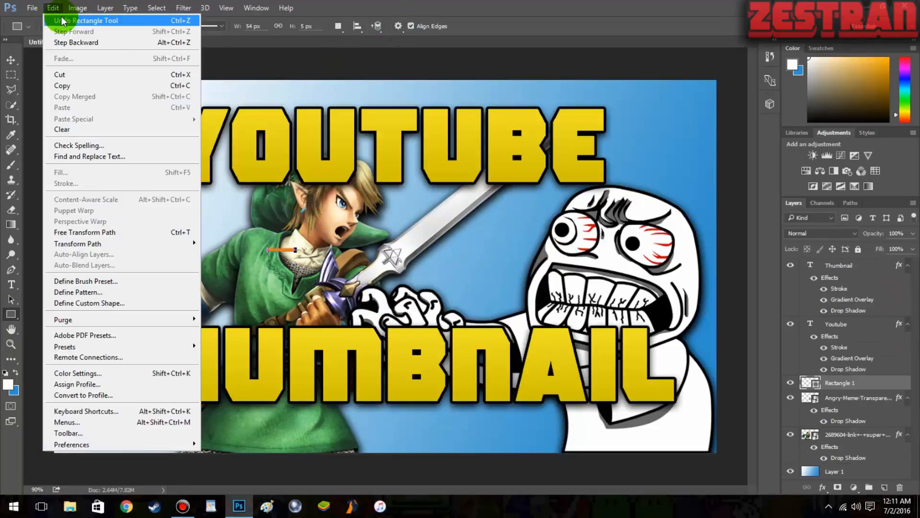
pyautogui.click(65, 18)
# Step: Create a 1280 × 720 px rectangle shape from its center with the Rectangle tool, using no fill and a 10 pt orange stroke
pyautogui.click(270, 258)
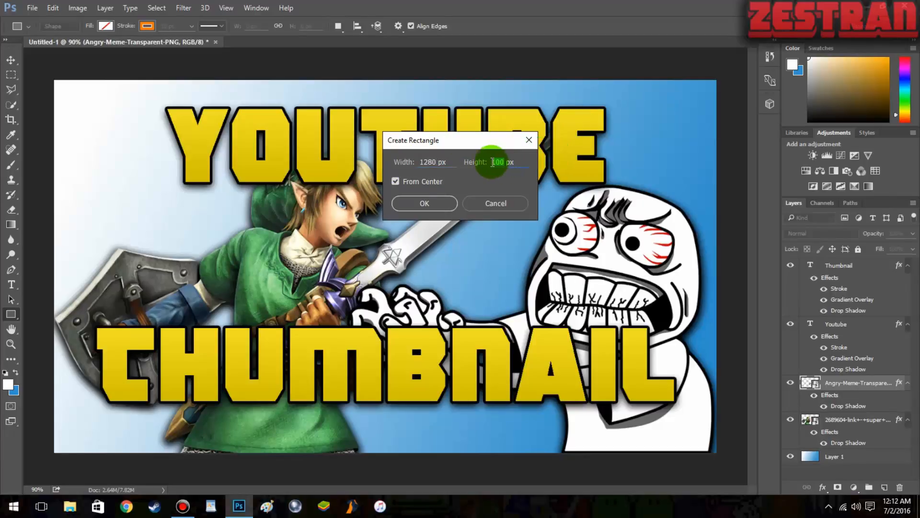
pyautogui.write('72')
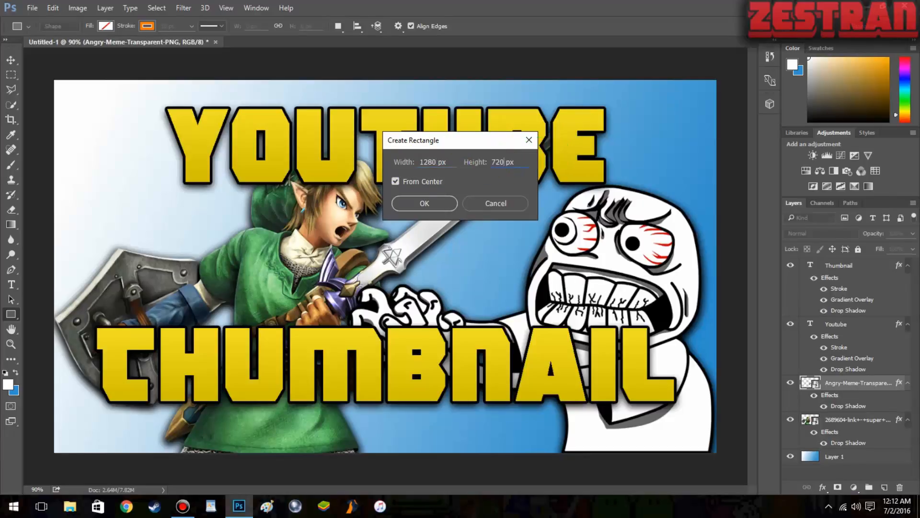
pyautogui.click(410, 204)
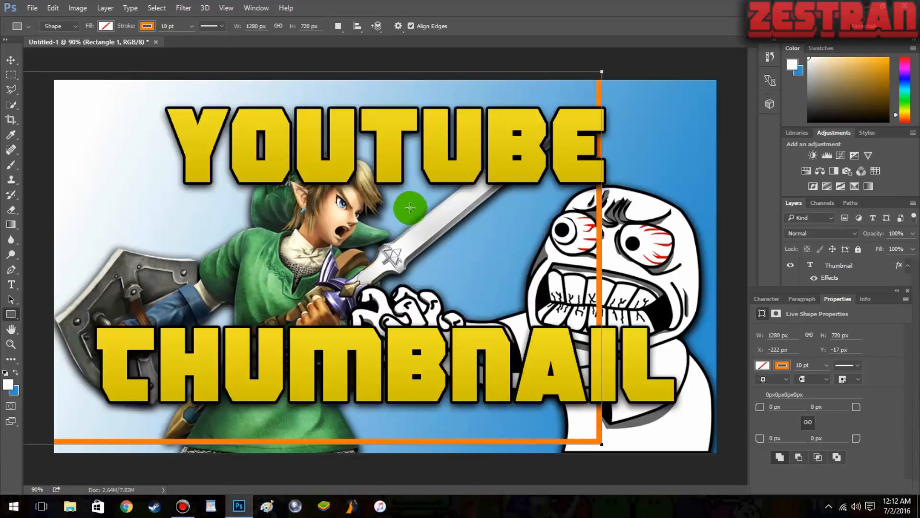
pyautogui.click(907, 291)
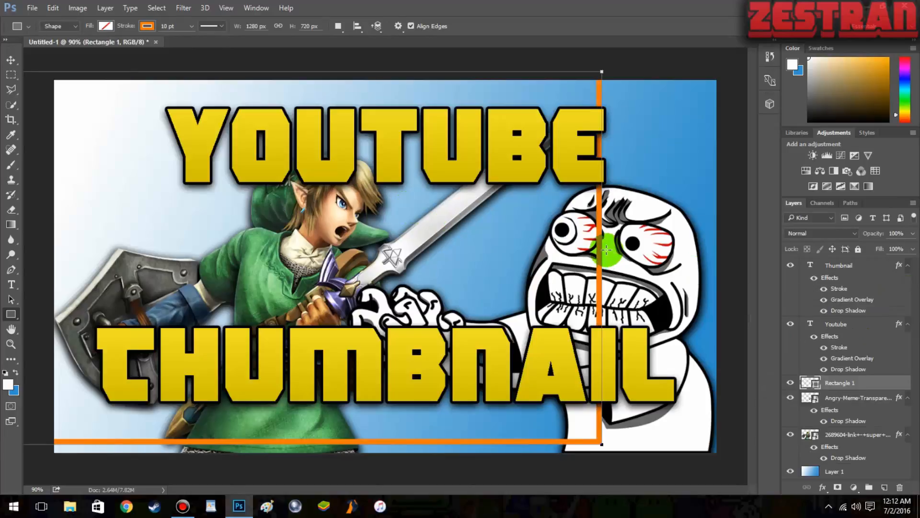
# Step: Select the entire canvas and align the rectangle border layer to its horizontal center
pyautogui.hotkey('ctrl', 'a')
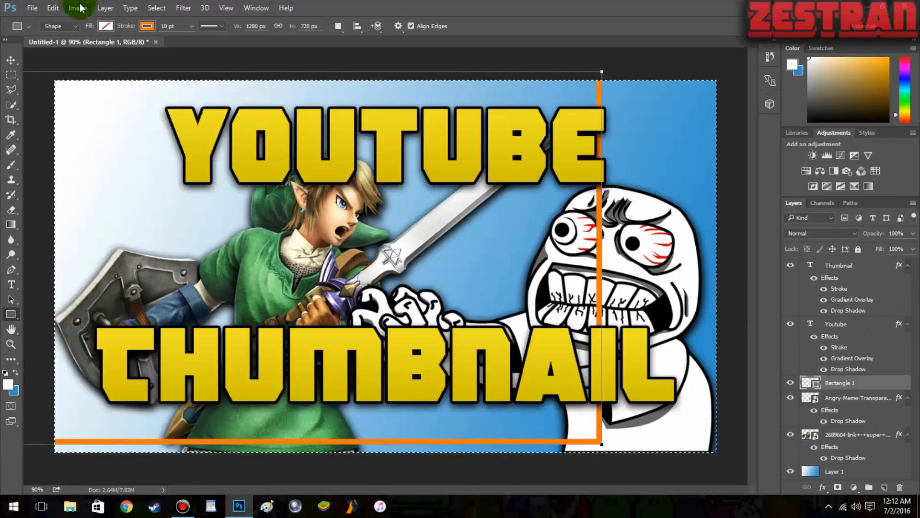
pyautogui.click(105, 7)
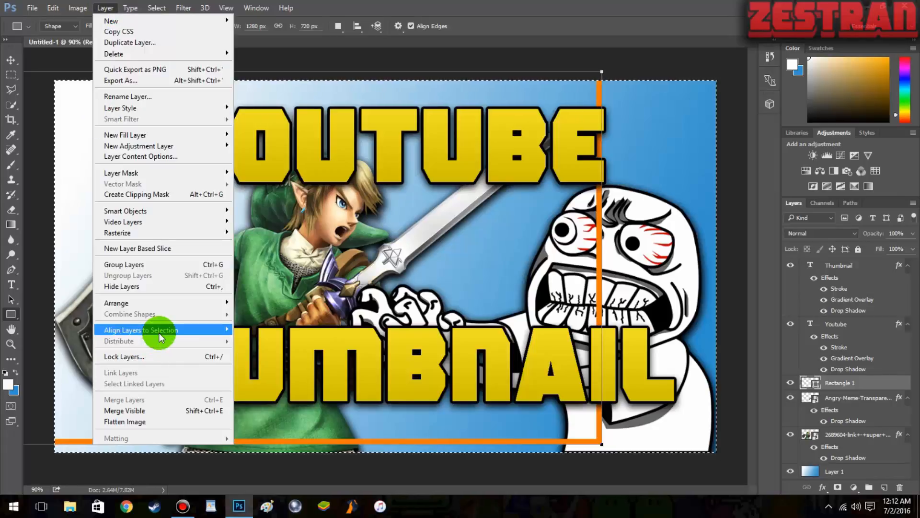
pyautogui.moveTo(159, 330)
pyautogui.click(282, 370)
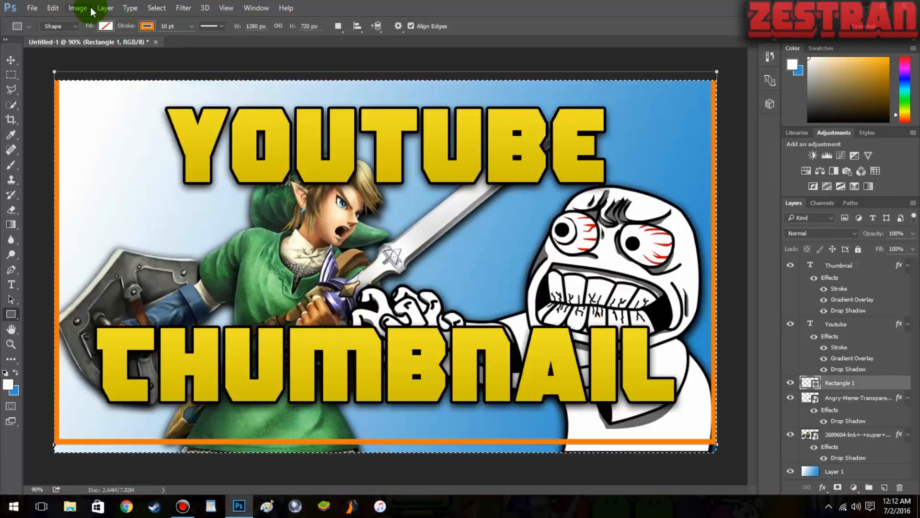
# Step: Align the orange rectangle border to the canvas's vertical center, deselect, and move its layer beneath both character images, directly above the gradient layer
pyautogui.click(96, 13)
pyautogui.moveTo(127, 330)
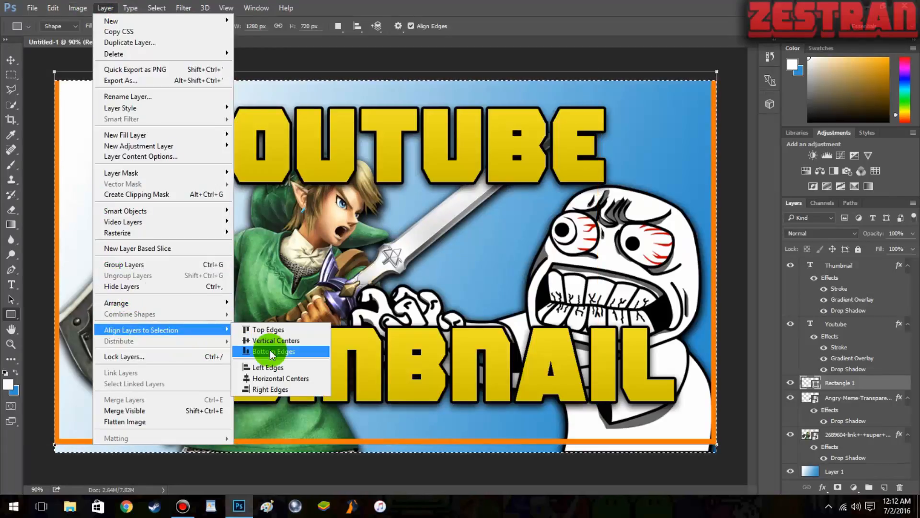
pyautogui.click(276, 341)
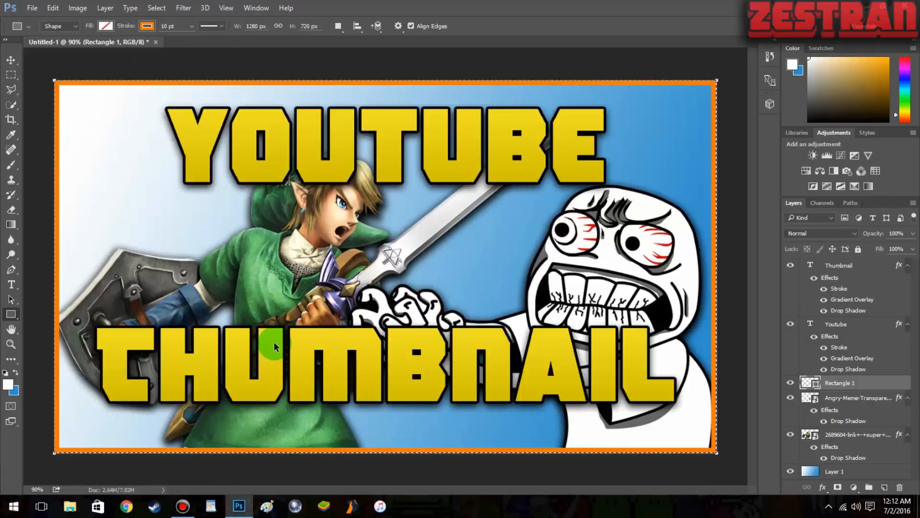
pyautogui.hotkey('ctrl', 'd')
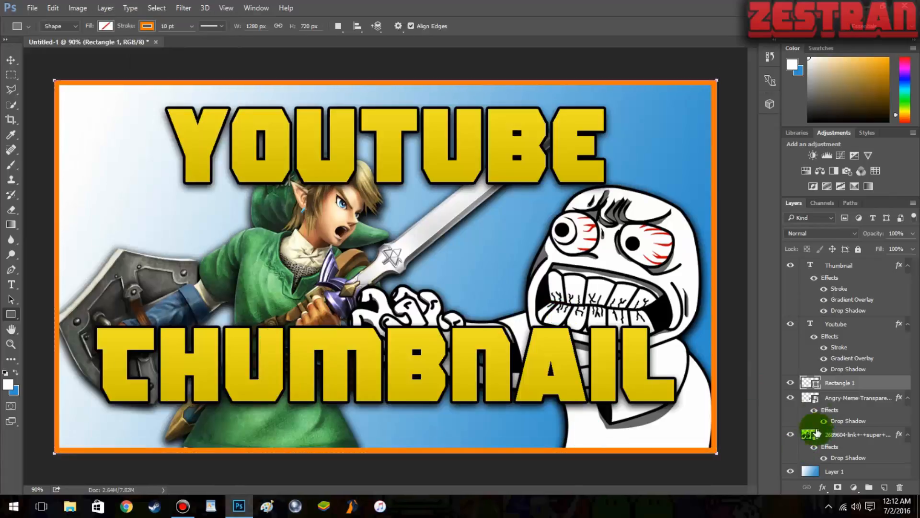
pyautogui.moveTo(840, 382); pyautogui.dragTo(850, 460)
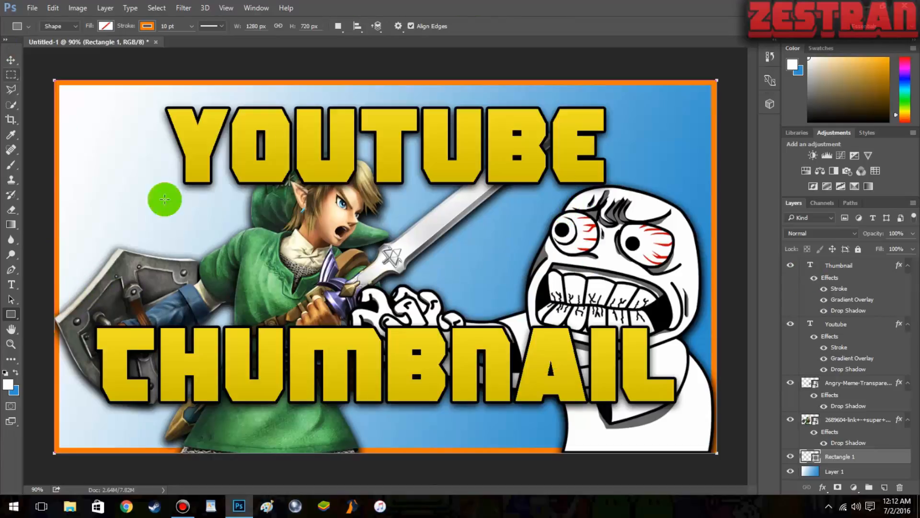
pyautogui.click(189, 9)
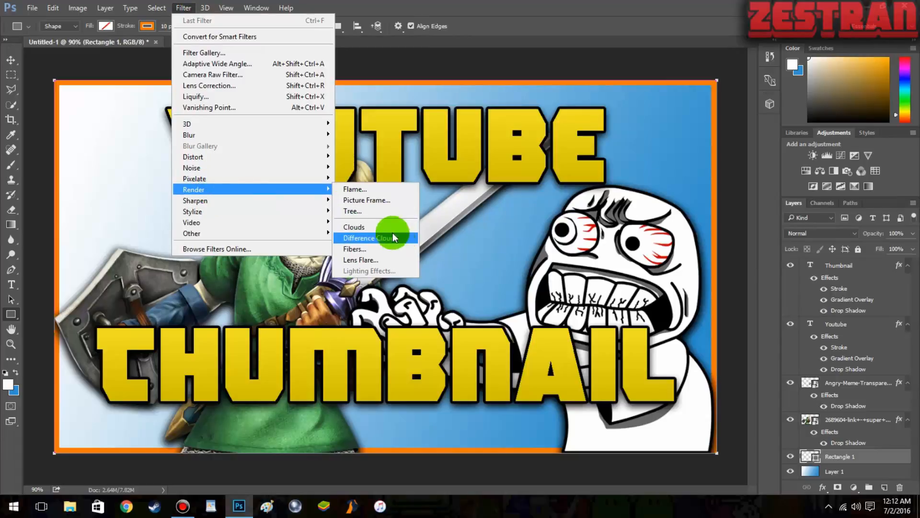
pyautogui.moveTo(314, 159)
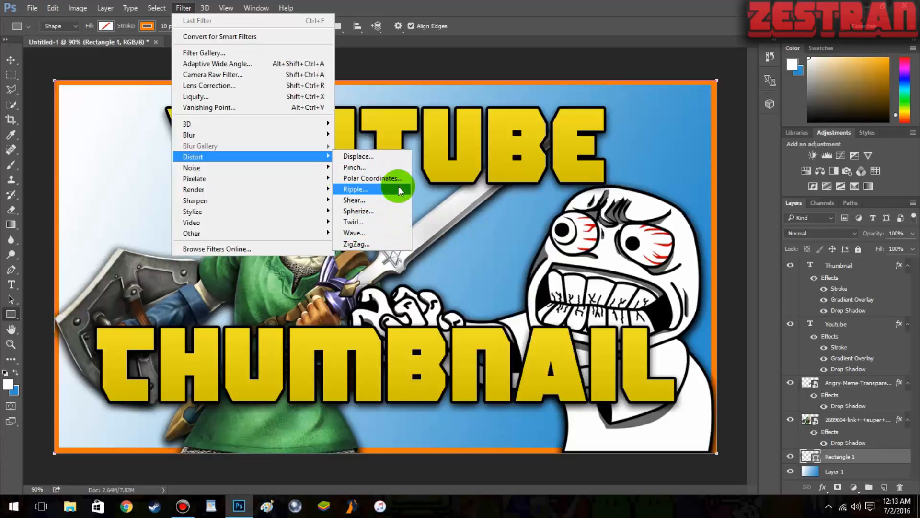
pyautogui.click(483, 272)
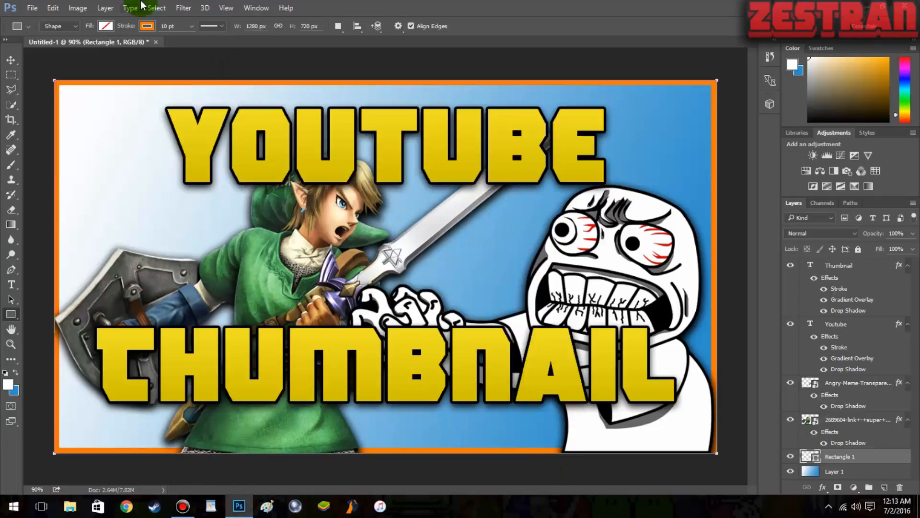
pyautogui.click(846, 471)
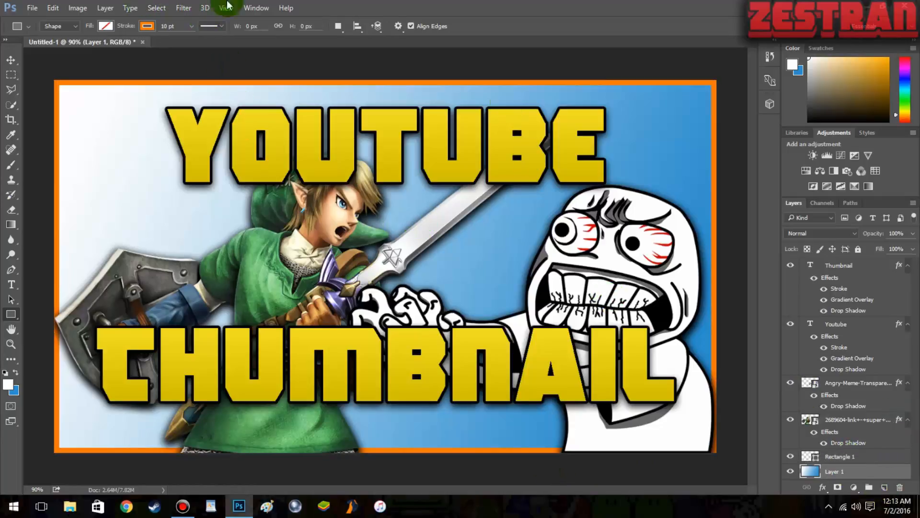
pyautogui.click(200, 9)
pyautogui.moveTo(184, 8)
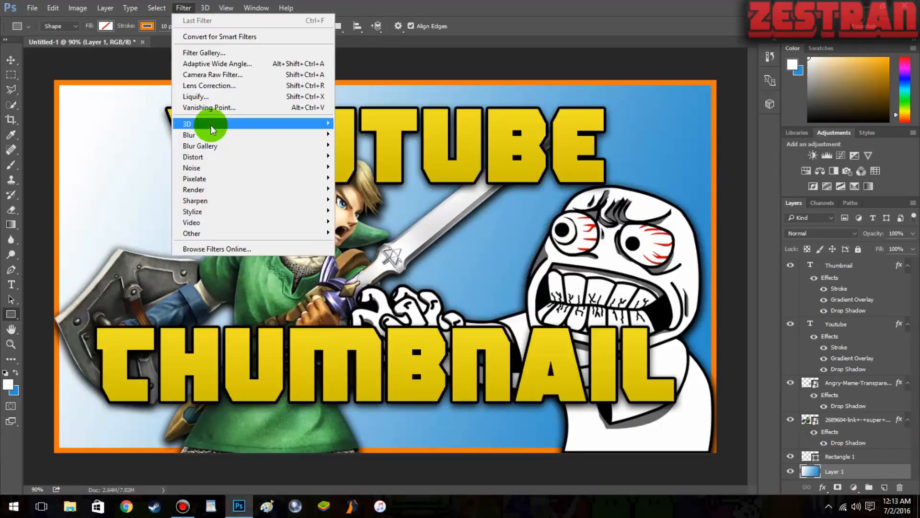
pyautogui.moveTo(215, 137)
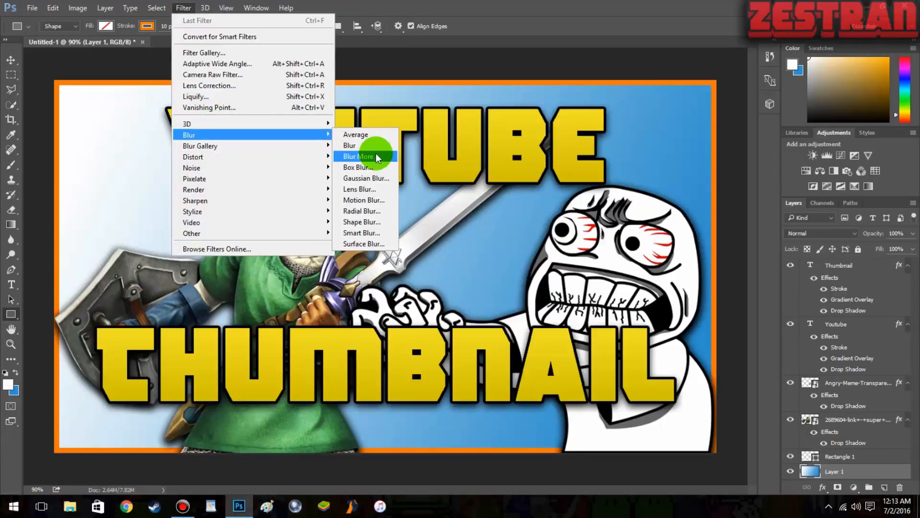
pyautogui.click(384, 199)
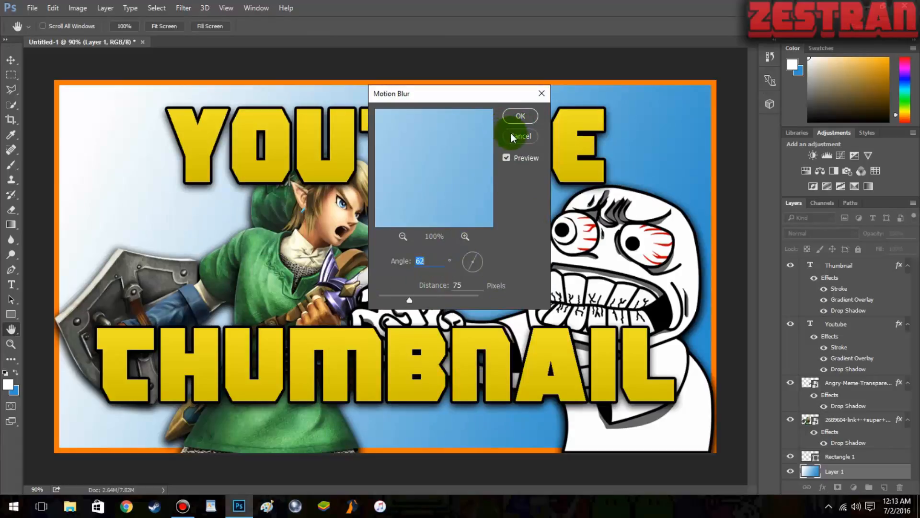
pyautogui.click(531, 138)
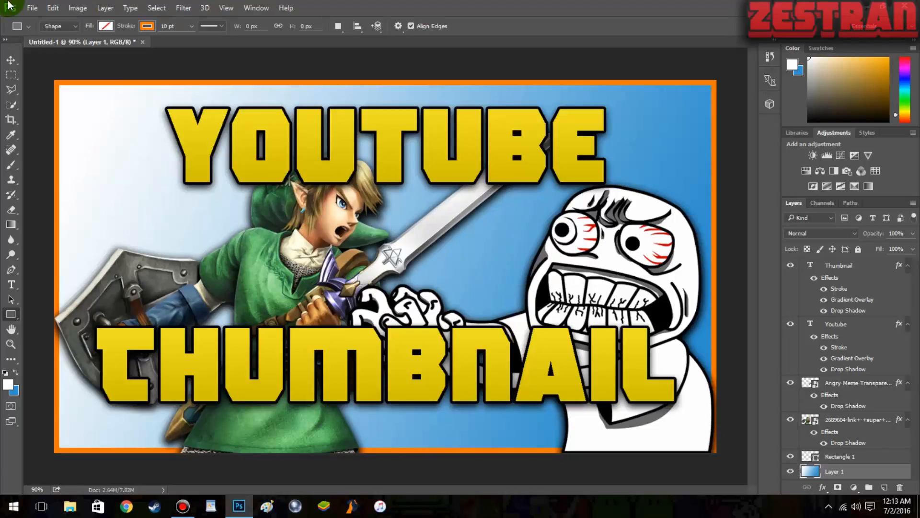
# Step: Save the thumbnail as a PNG named Youtubethumb in the PhotoShop video folder, using Smallest / Slow compression and no interlacing
pyautogui.click(30, 9)
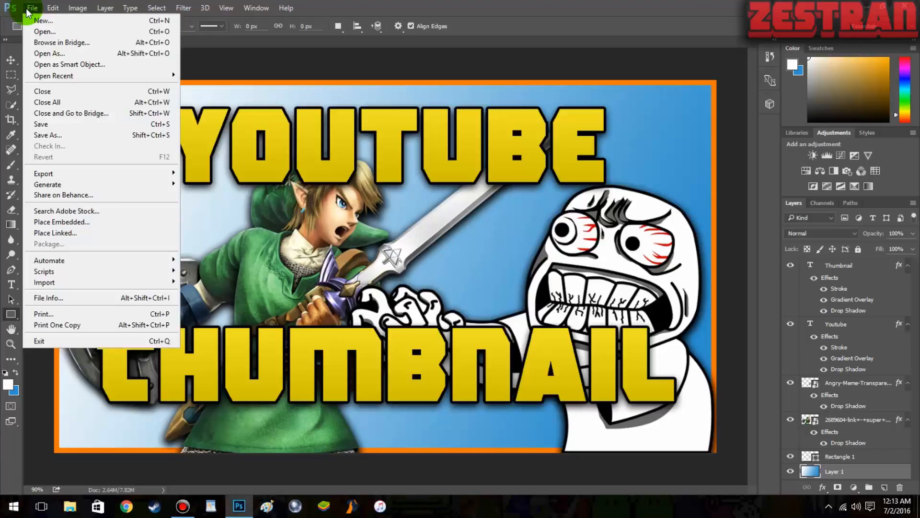
pyautogui.click(70, 135)
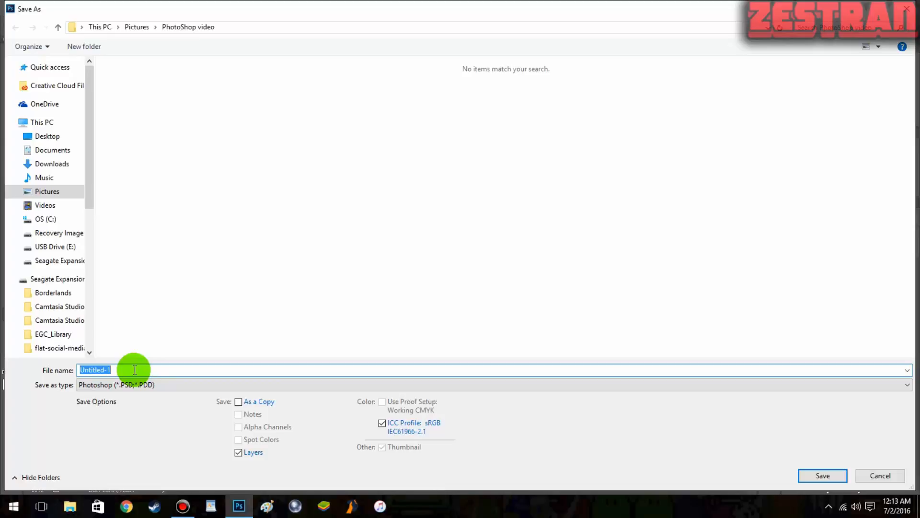
pyautogui.write('Yout')
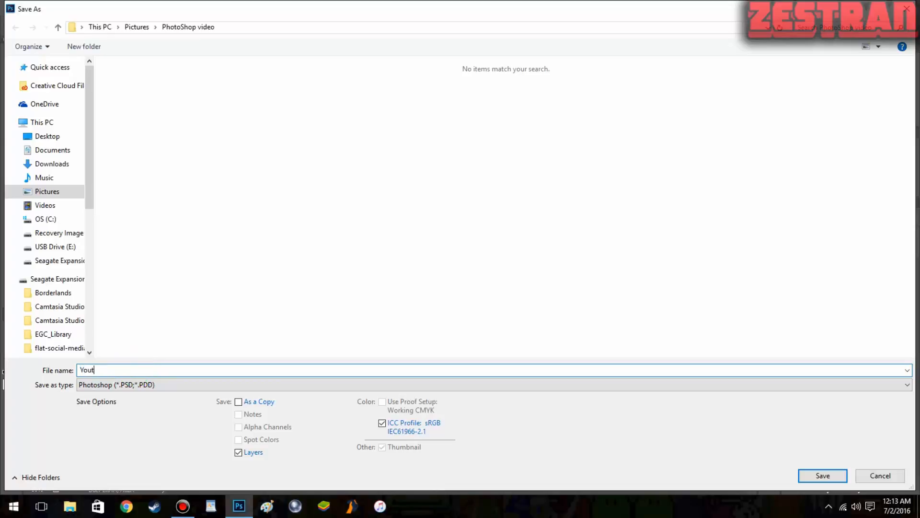
pyautogui.write('ubethumb')
pyautogui.click(132, 385)
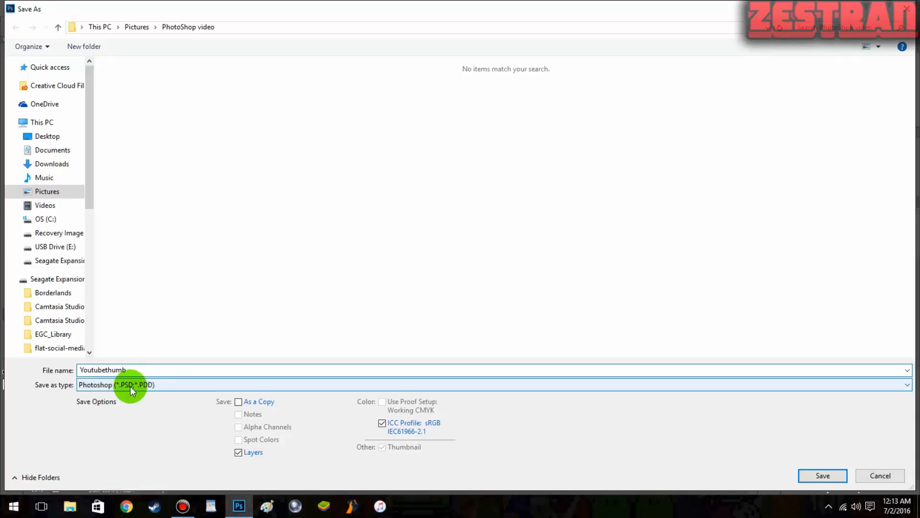
pyautogui.click(115, 339)
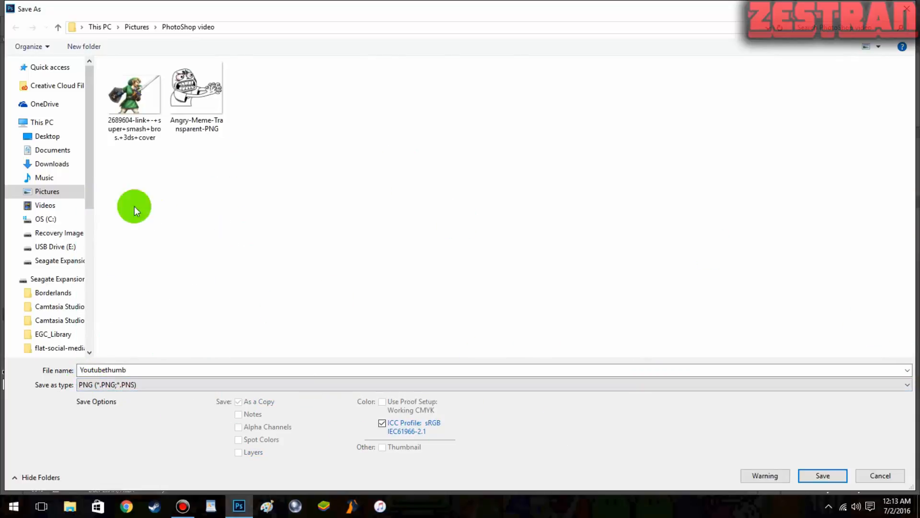
pyautogui.click(823, 475)
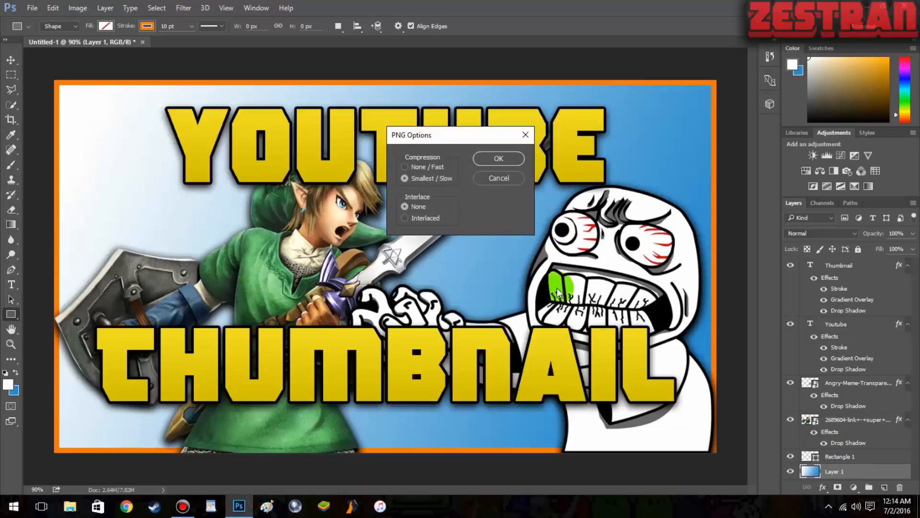
pyautogui.click(498, 158)
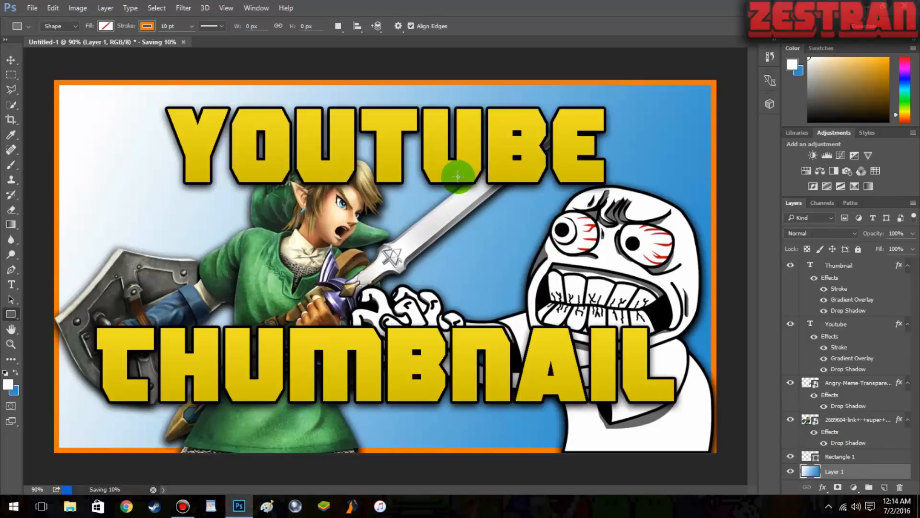